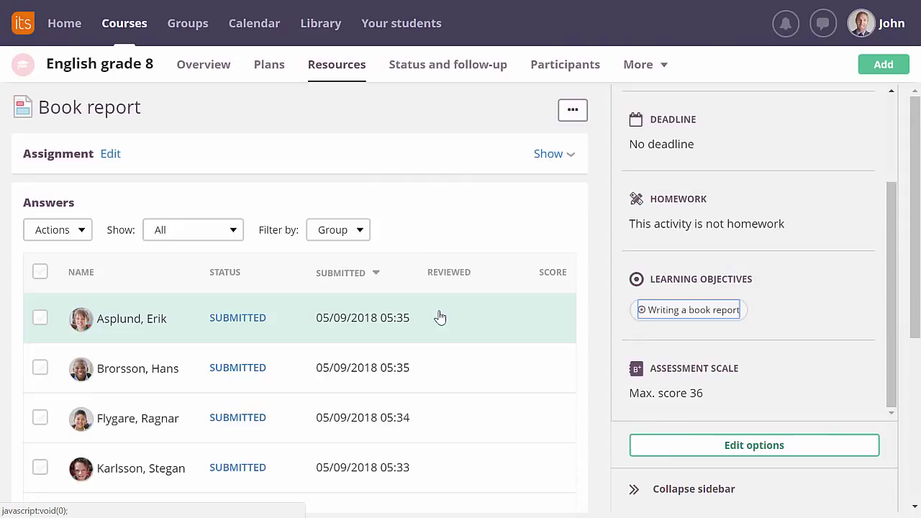
# Preview the first student's answer in the Book report answers list.
pyautogui.click(439, 316)
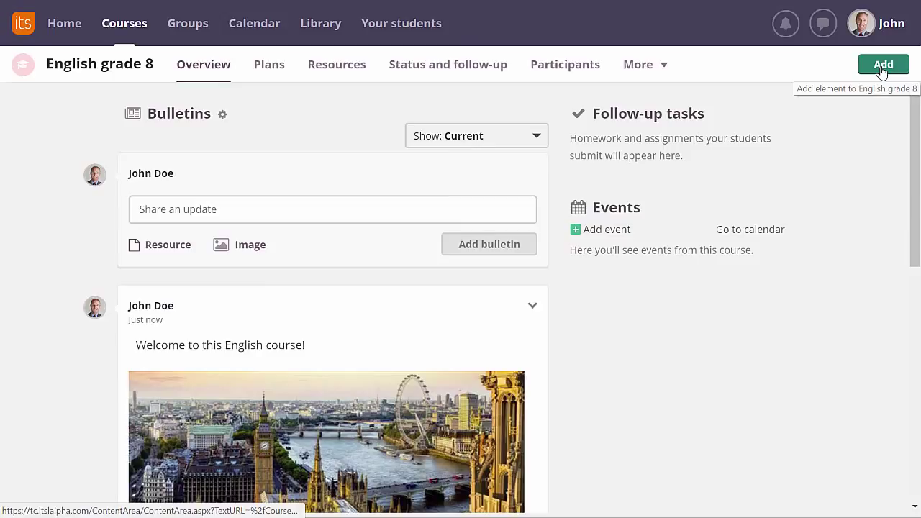
# Create an assignment titled 'Book report' described as 'Please submit your book report here.'.
pyautogui.click(882, 70)
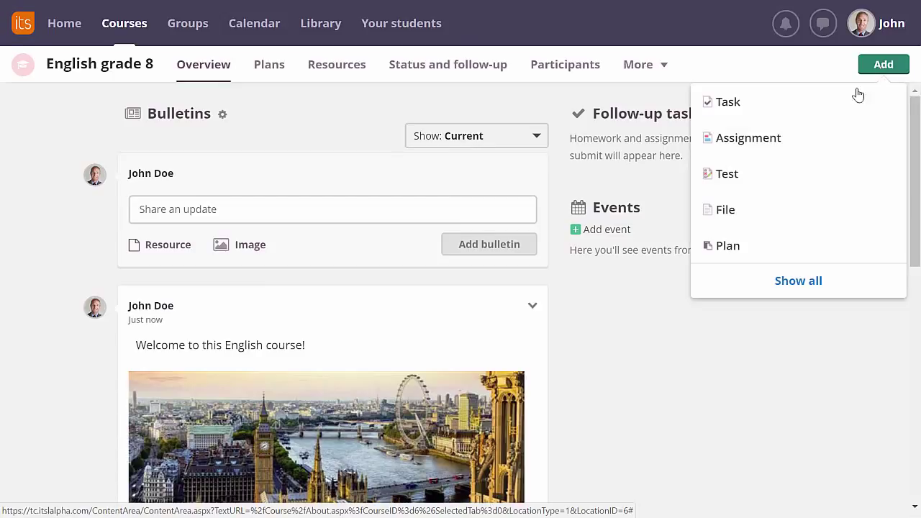
pyautogui.click(781, 141)
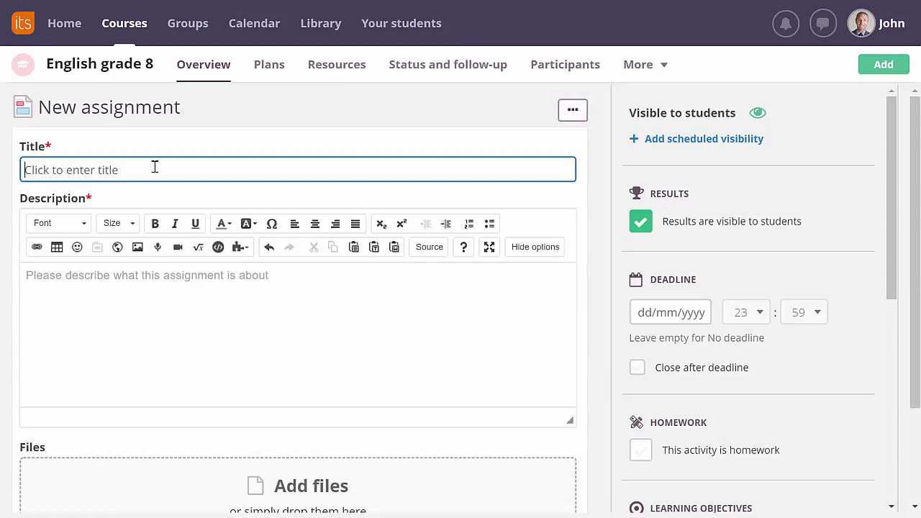
pyautogui.write('Book report')
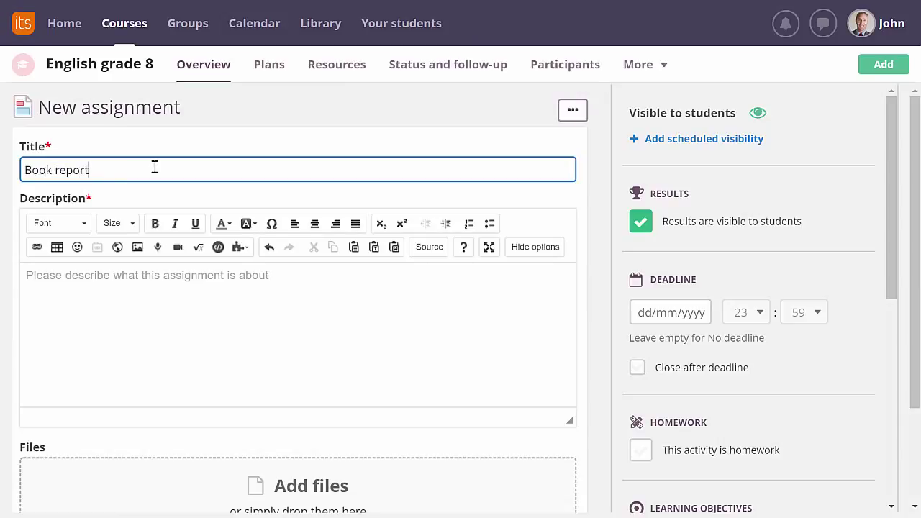
pyautogui.click(164, 325)
pyautogui.write('Pleas')
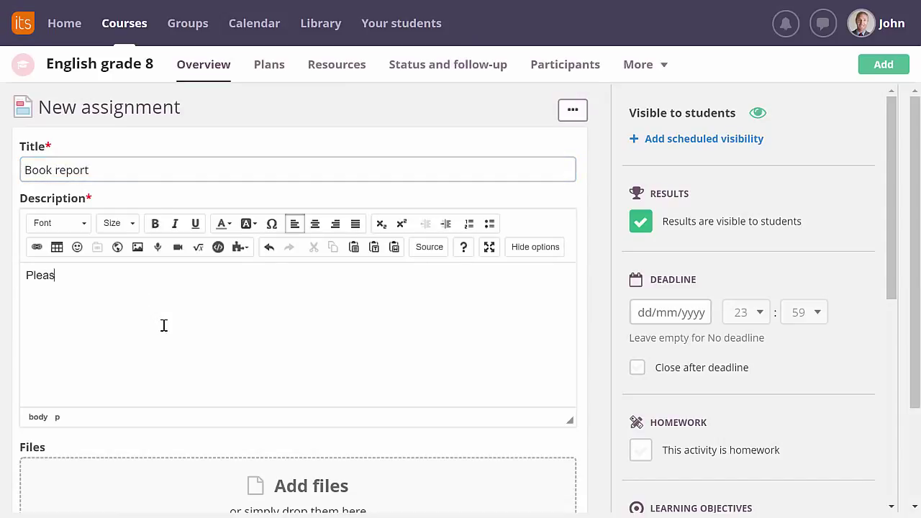
pyautogui.write('e submit your book report here.')
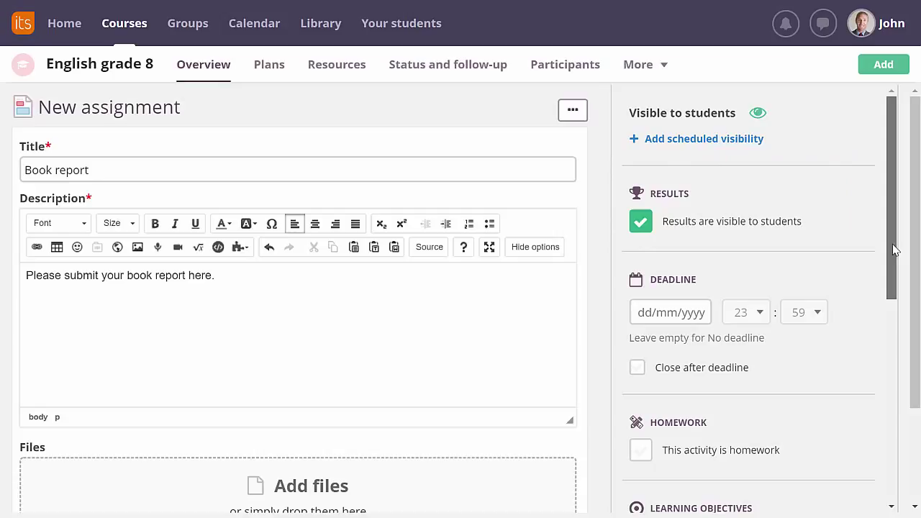
# Attach the learning objective 'Writing a book report' to the assignment.
pyautogui.moveTo(895, 249); pyautogui.dragTo(887, 314)
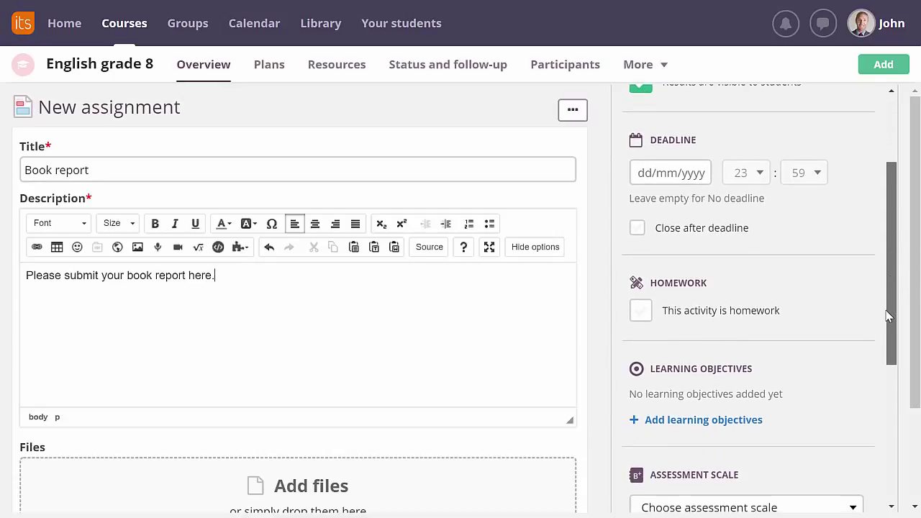
pyautogui.click(728, 425)
pyautogui.click(374, 213)
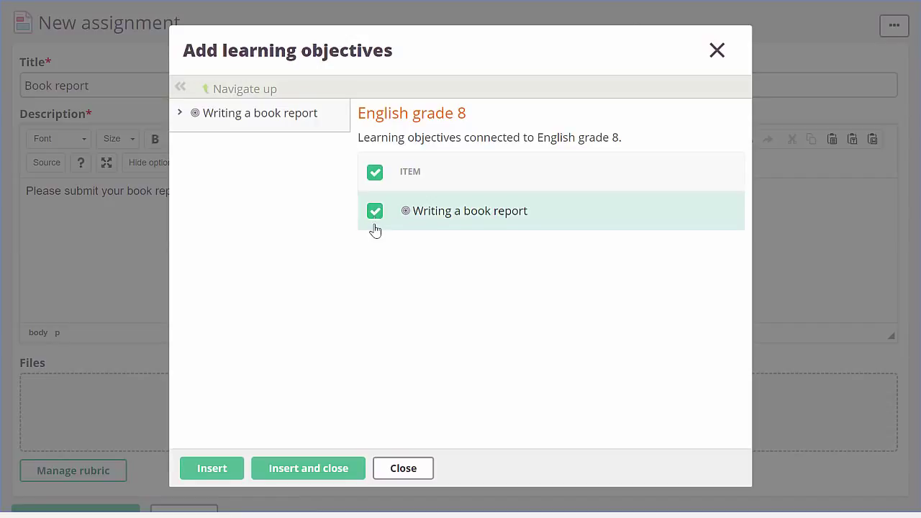
pyautogui.click(321, 468)
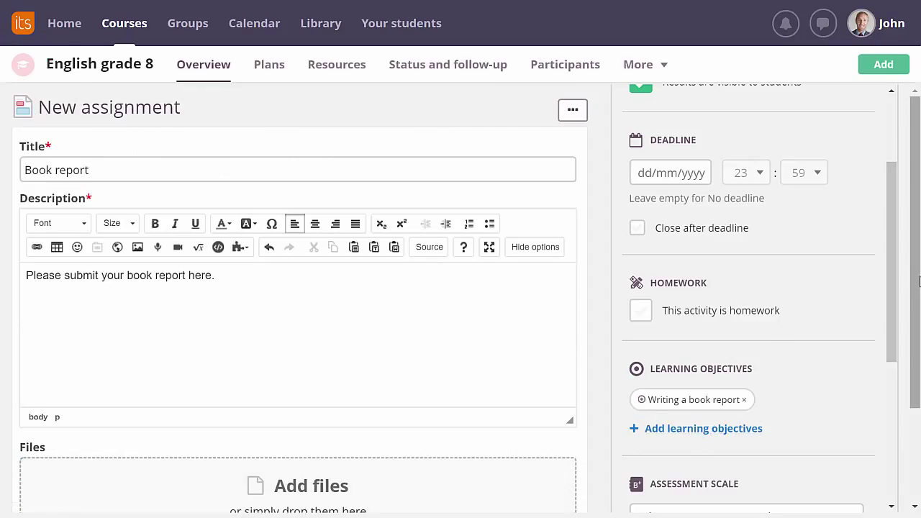
# Review the assignment's rubric criteria, from Title and author through Spelling.
pyautogui.scroll(-2, 908, 365)
pyautogui.scroll(-1, 908, 365)
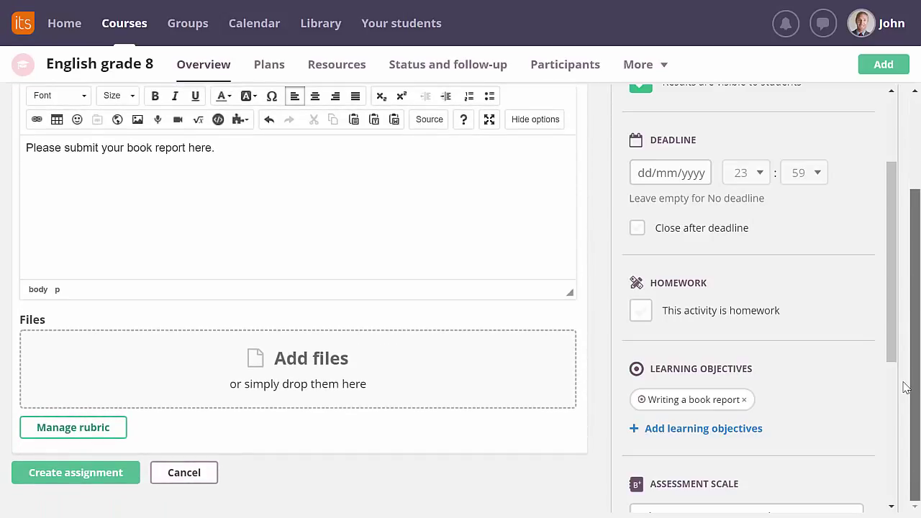
pyautogui.click(104, 432)
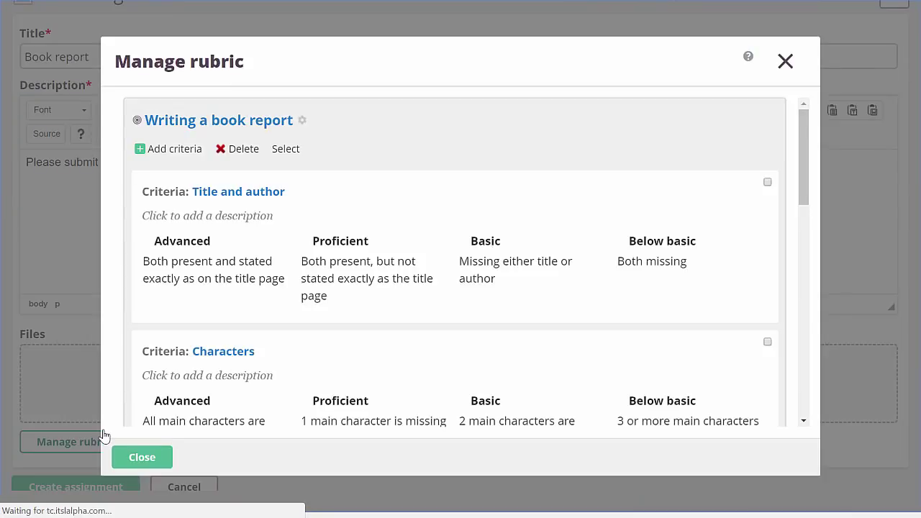
pyautogui.moveTo(805, 147); pyautogui.dragTo(792, 376)
pyautogui.click(135, 457)
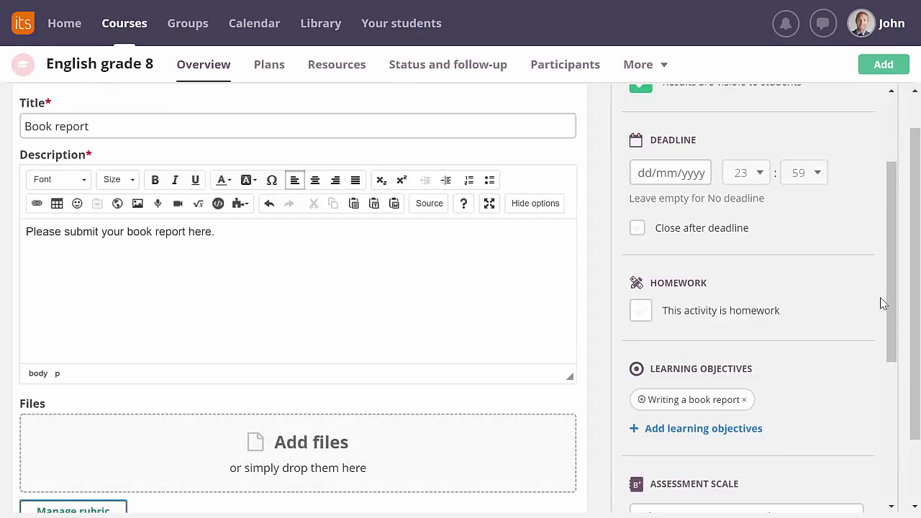
# Set the assessment scale to Score, giving a maximum score of 24.
pyautogui.moveTo(890, 304); pyautogui.dragTo(872, 385)
pyautogui.click(833, 338)
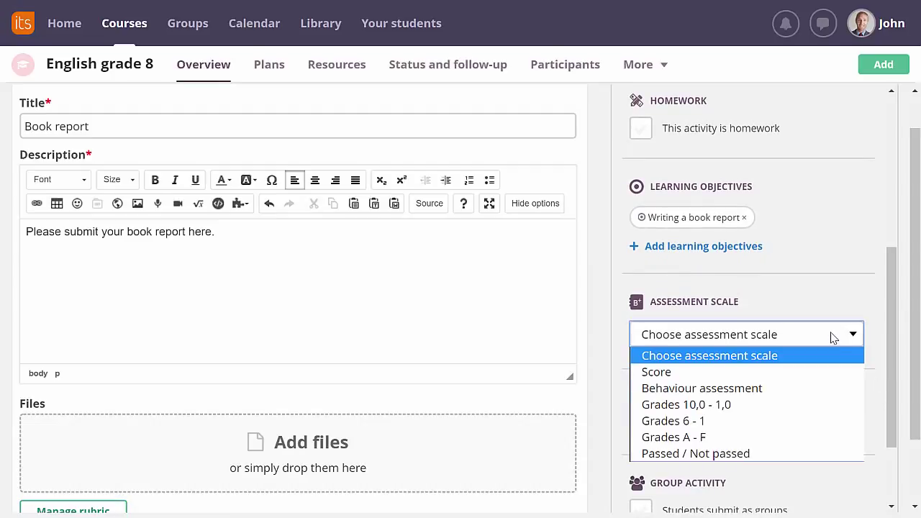
pyautogui.click(812, 373)
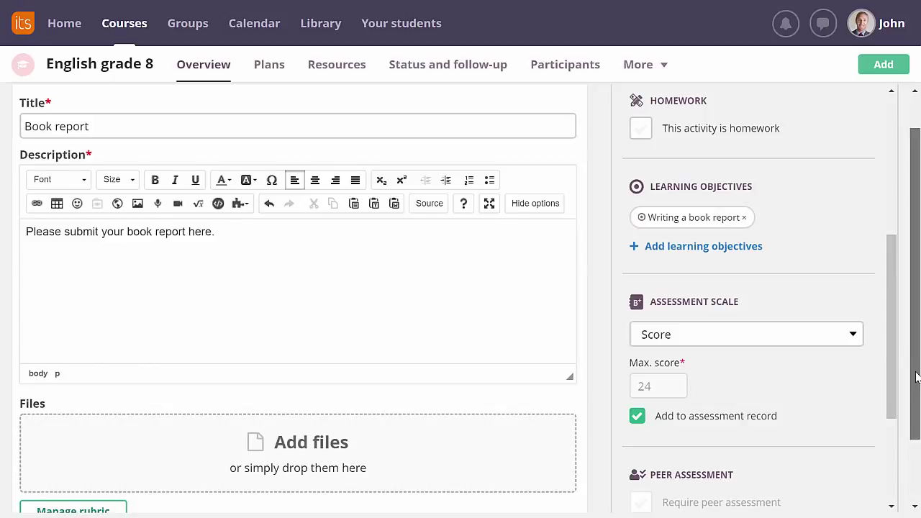
pyautogui.moveTo(916, 380); pyautogui.dragTo(913, 417)
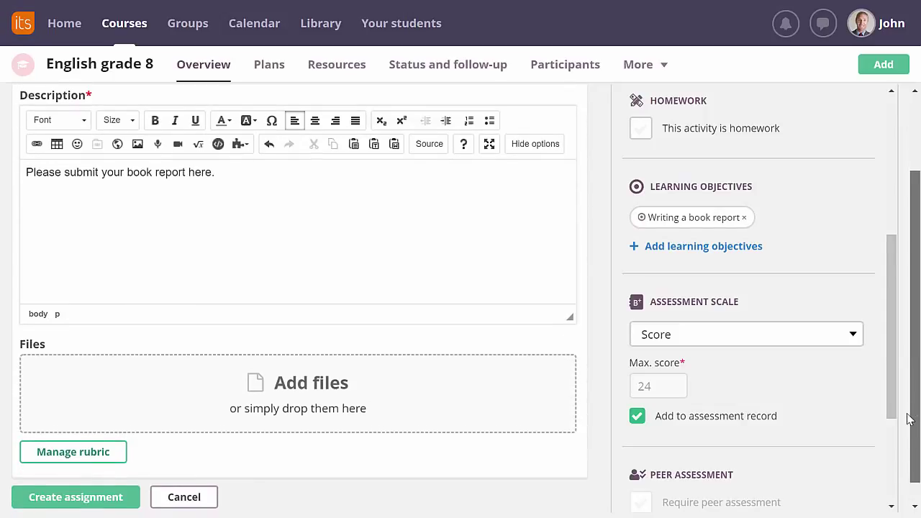
# Set the Character Description rubric criterion's weight to 2.
pyautogui.click(83, 459)
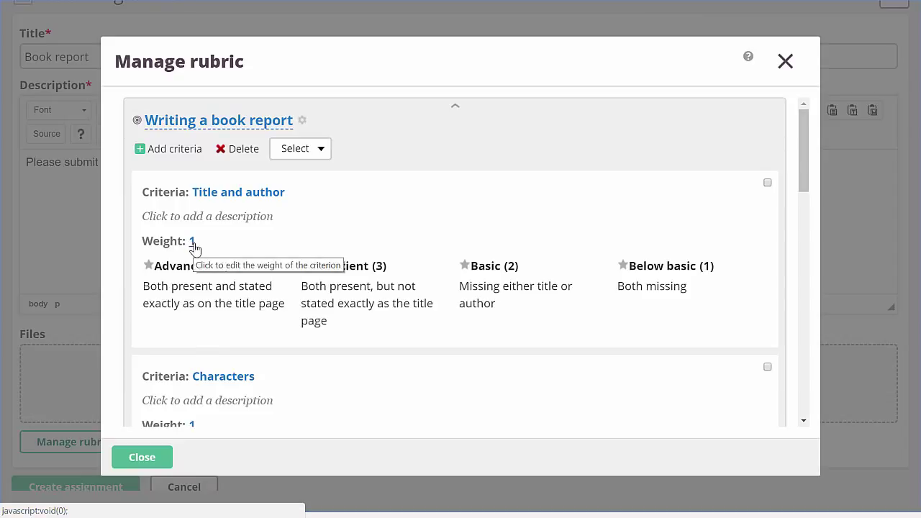
pyautogui.scroll(-4, 258, 260)
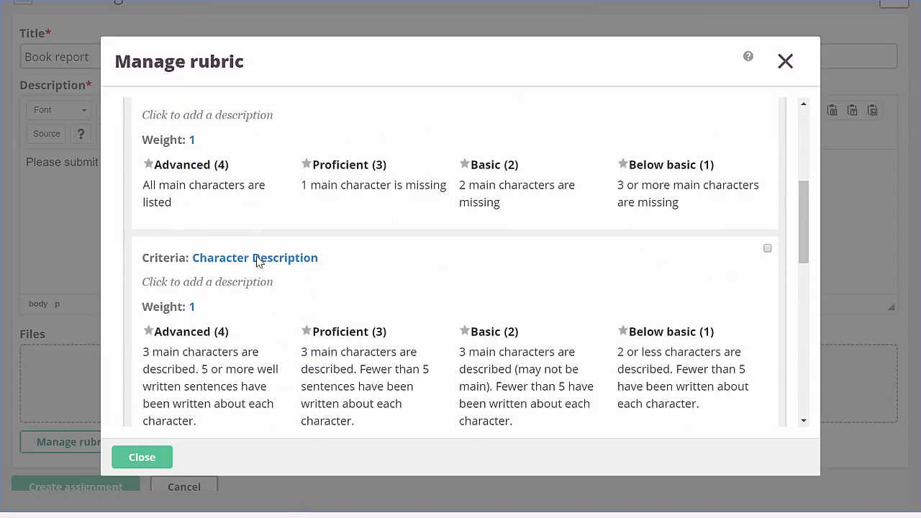
pyautogui.scroll(-1, 257, 259)
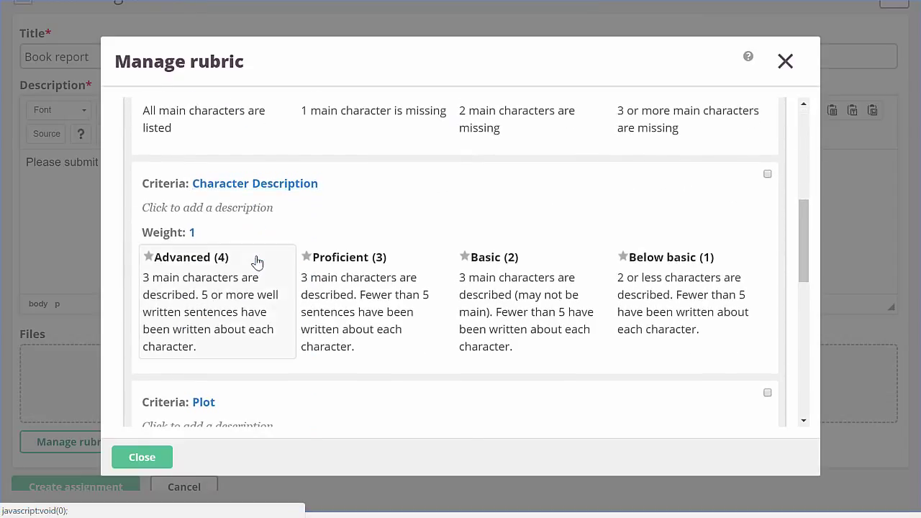
pyautogui.click(191, 233)
pyautogui.write('2')
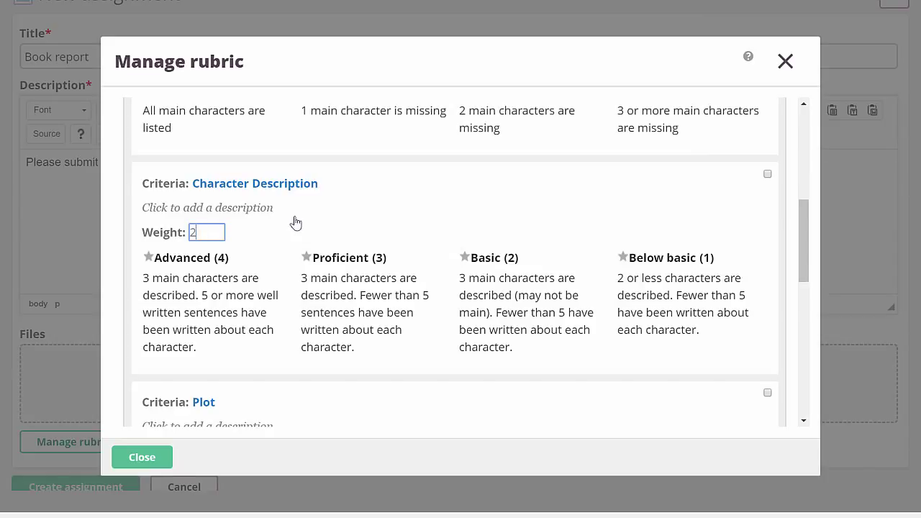
pyautogui.press('Return')
# Set the Plot and Opinion weights to 2, raising the maximum score to 36.
pyautogui.scroll(-3, 324, 240)
pyautogui.scroll(-2, 255, 283)
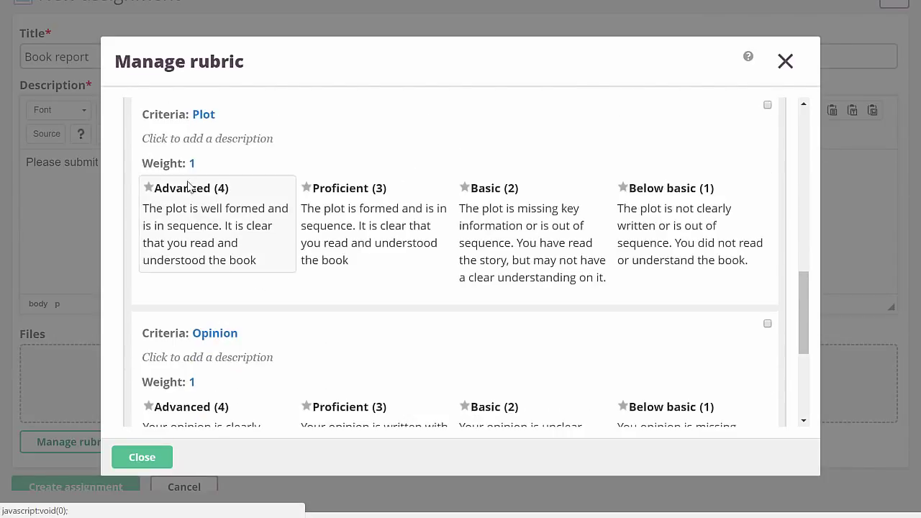
pyautogui.click(192, 162)
pyautogui.write('2')
pyautogui.press('Return')
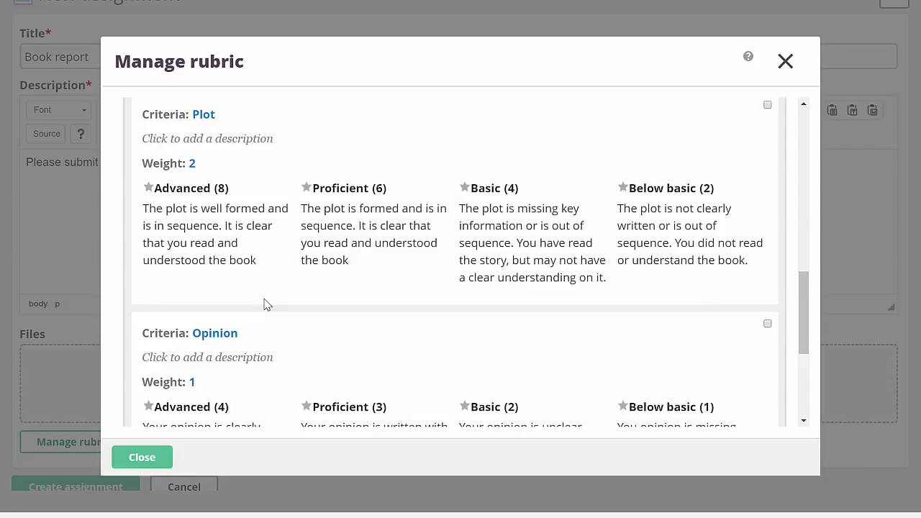
pyautogui.scroll(-1, 264, 336)
pyautogui.scroll(-2, 263, 335)
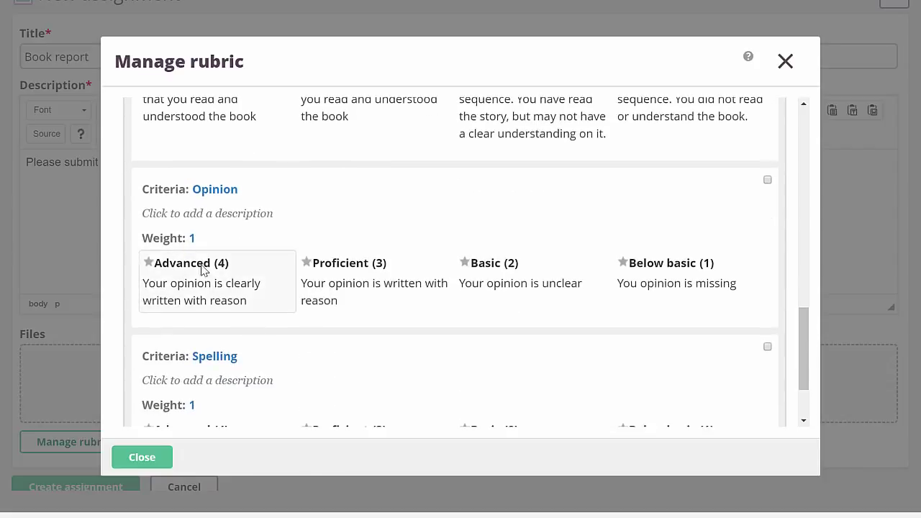
pyautogui.click(192, 238)
pyautogui.write('2')
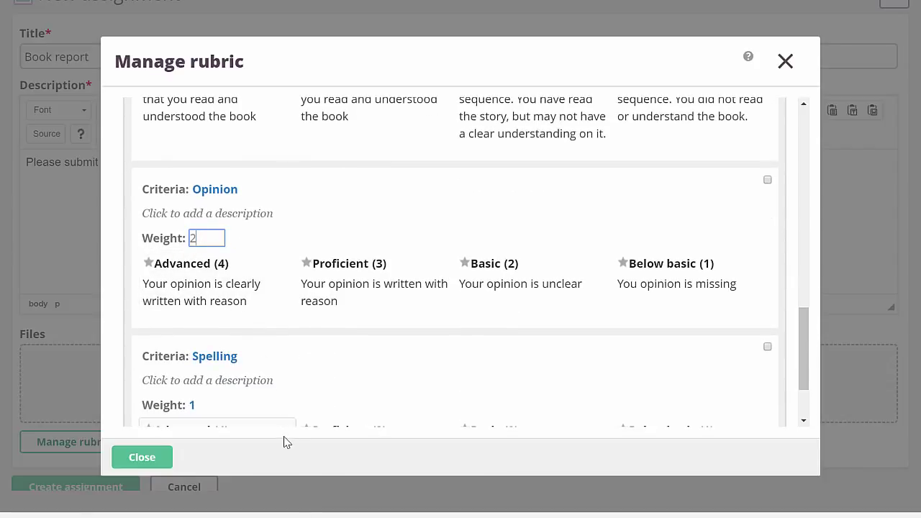
pyautogui.press('Return')
pyautogui.click(143, 458)
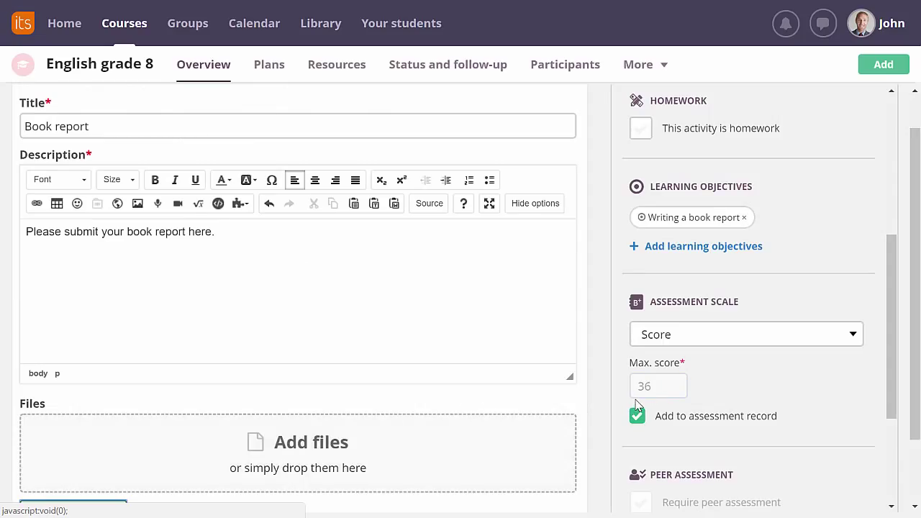
# Save the Book report assignment so it is listed under follow-up tasks.
pyautogui.scroll(-2, 770, 360)
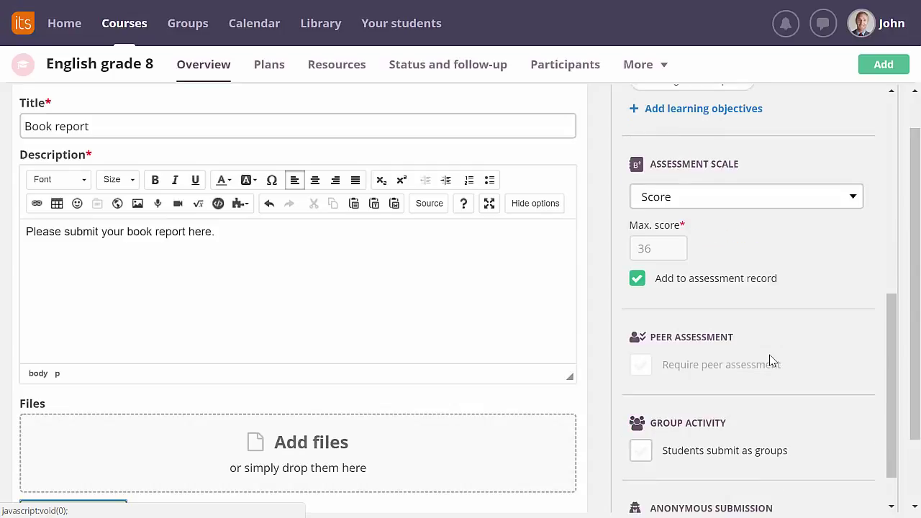
pyautogui.scroll(-1, 708, 372)
pyautogui.scroll(-1, 497, 358)
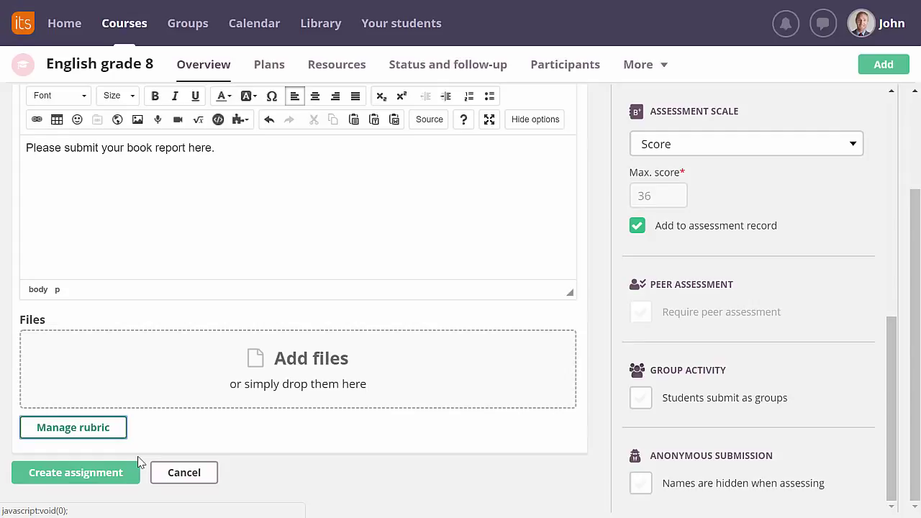
pyautogui.click(125, 473)
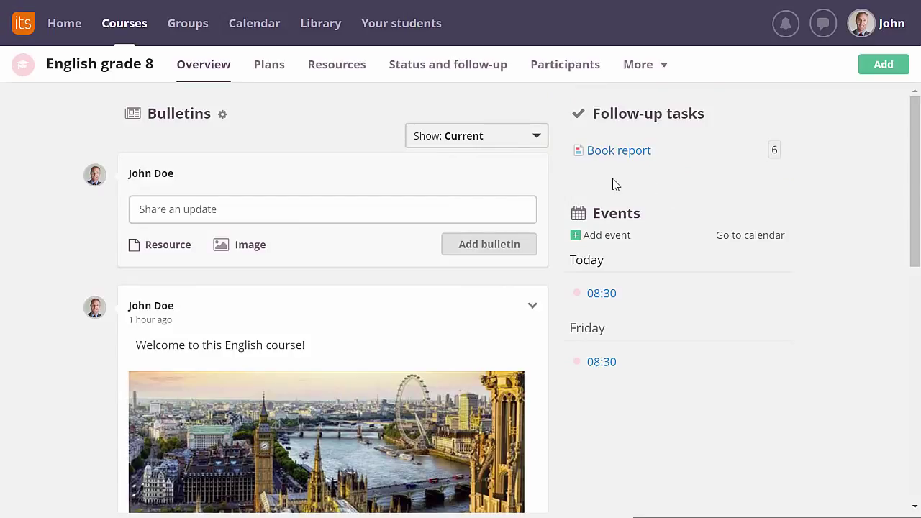
# Open Book report and the first student's Watership Down.pdf answer.
pyautogui.click(611, 147)
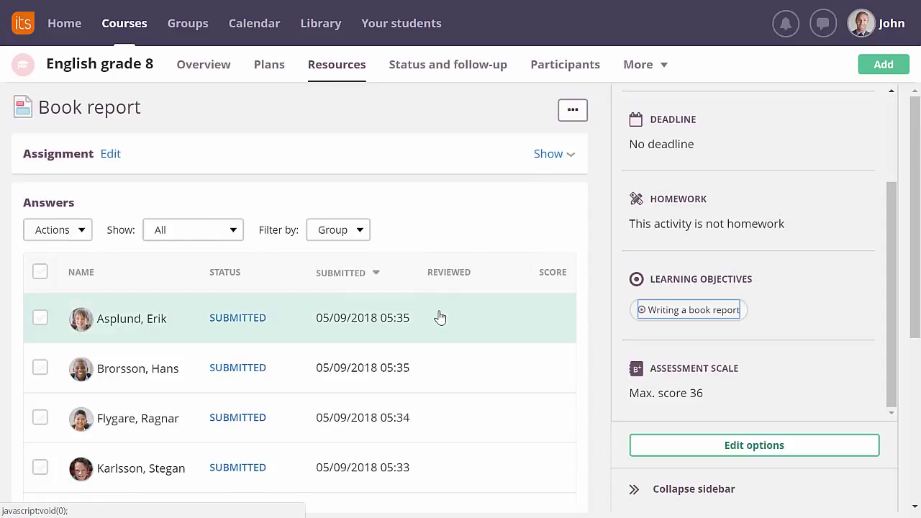
pyautogui.click(440, 317)
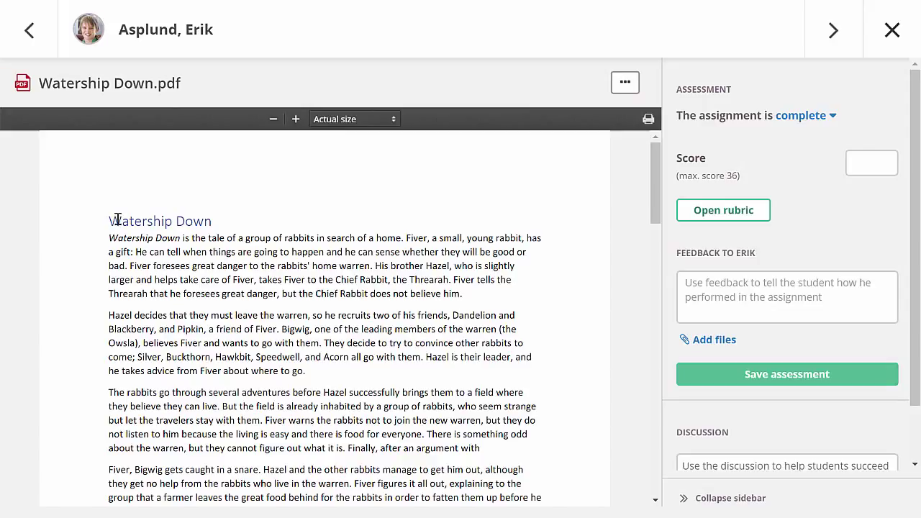
# Comment 'Who is the author?' on the Watership Down heading, then view the status choices.
pyautogui.moveTo(110, 219); pyautogui.dragTo(210, 219)
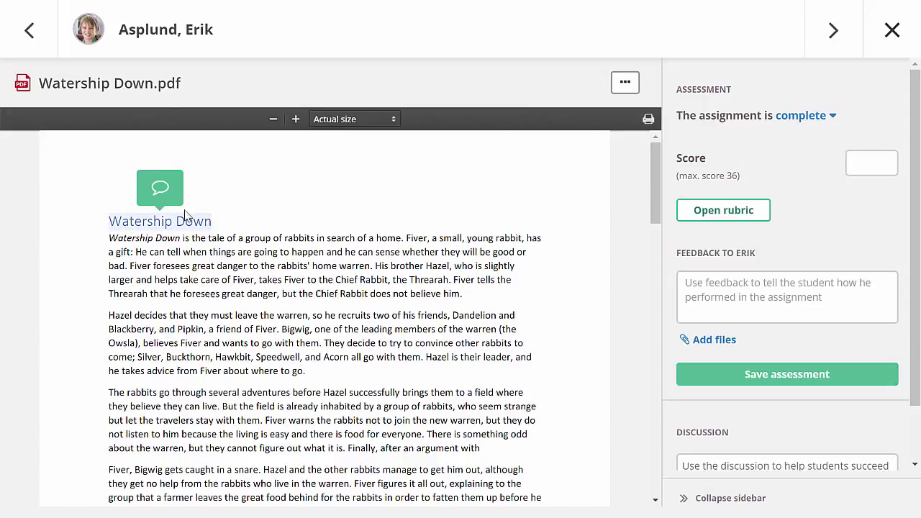
pyautogui.click(165, 195)
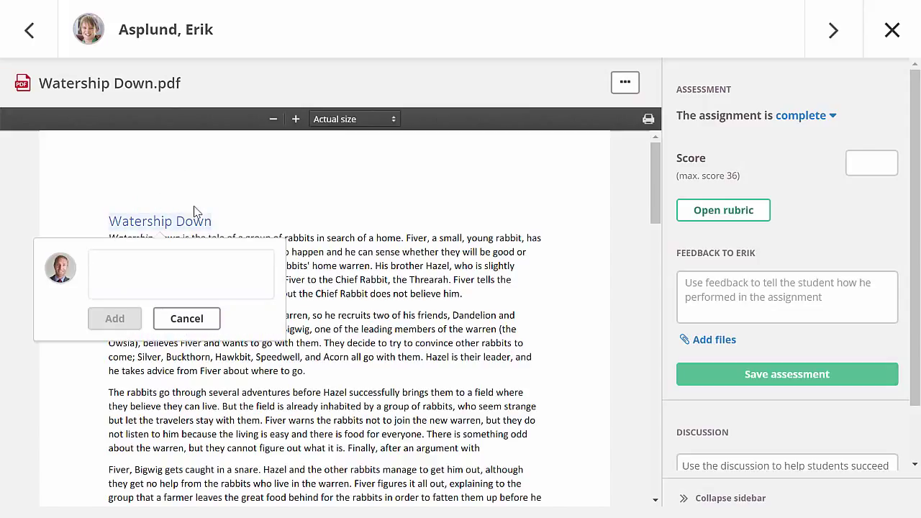
pyautogui.write('Who is the author?')
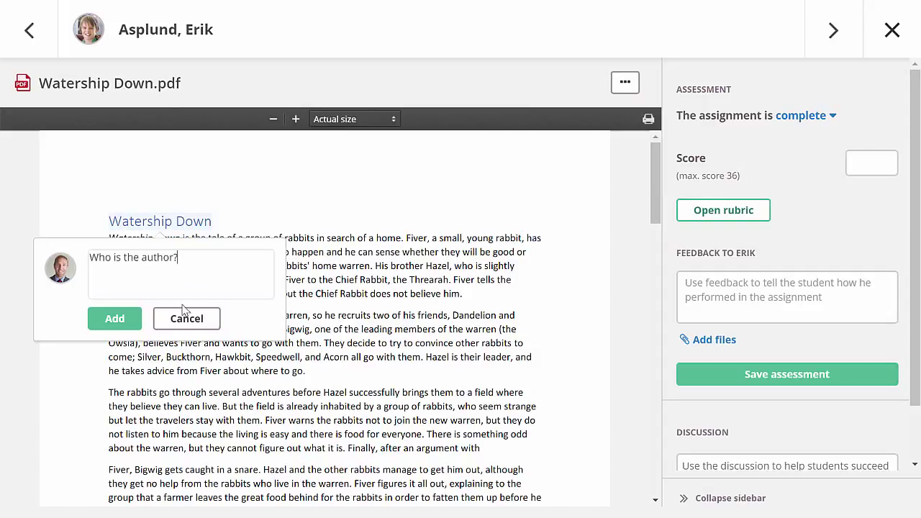
pyautogui.click(127, 319)
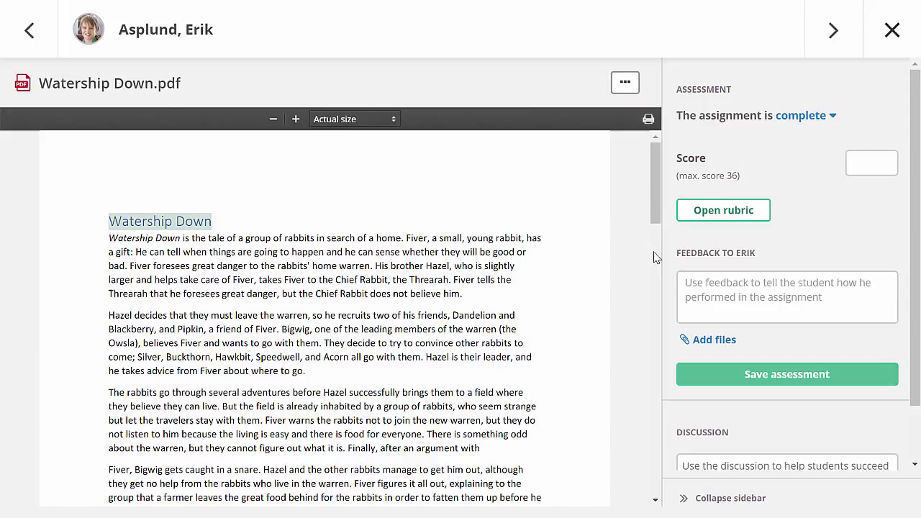
pyautogui.click(822, 121)
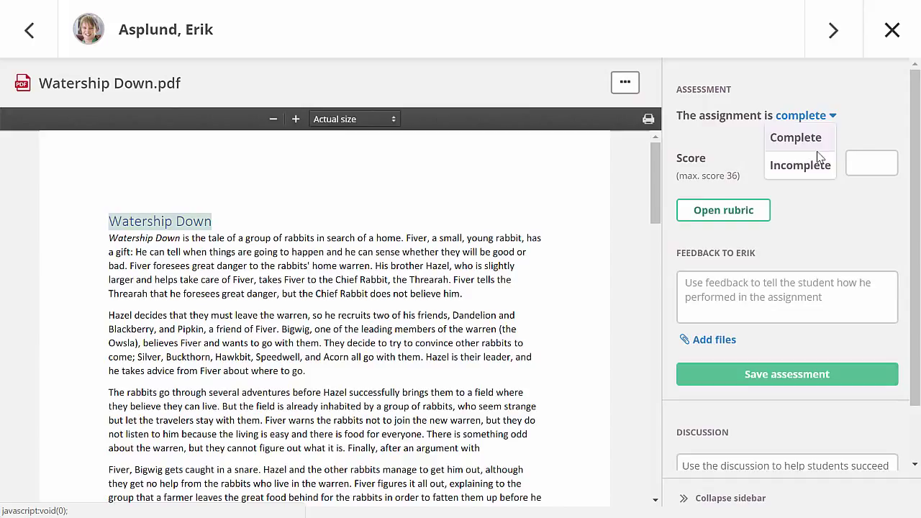
# Keep the status complete and open the Writing a book report rubric for assessment.
pyautogui.click(819, 153)
pyautogui.click(876, 160)
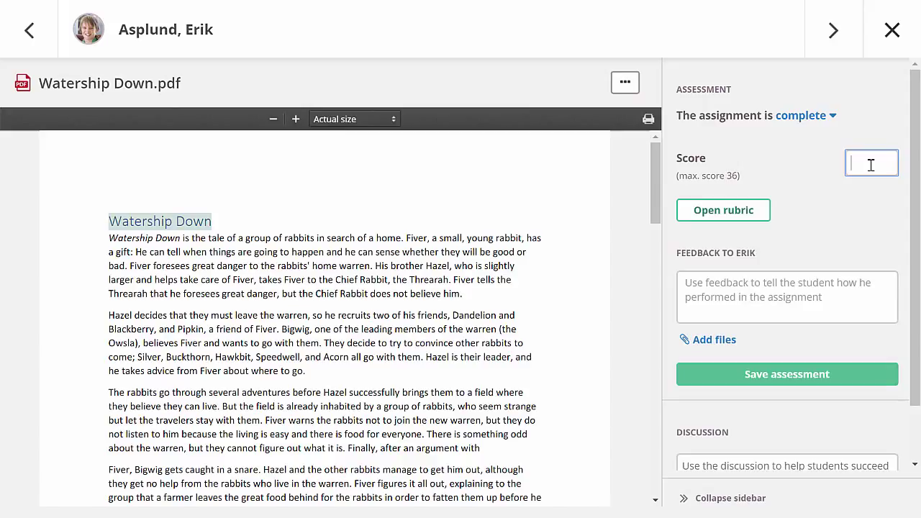
pyautogui.click(838, 202)
pyautogui.click(730, 214)
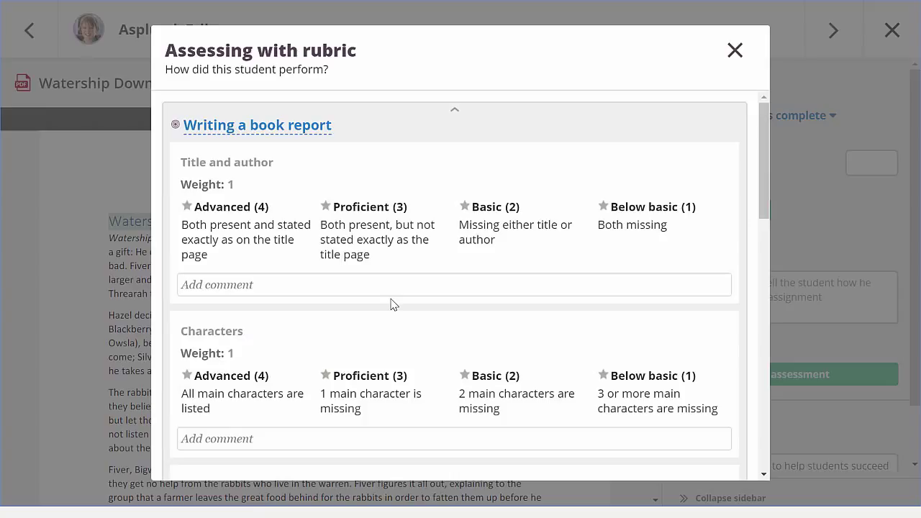
# Rate Title and author Basic, Characters Advanced, and Character Description Proficient.
pyautogui.click(485, 242)
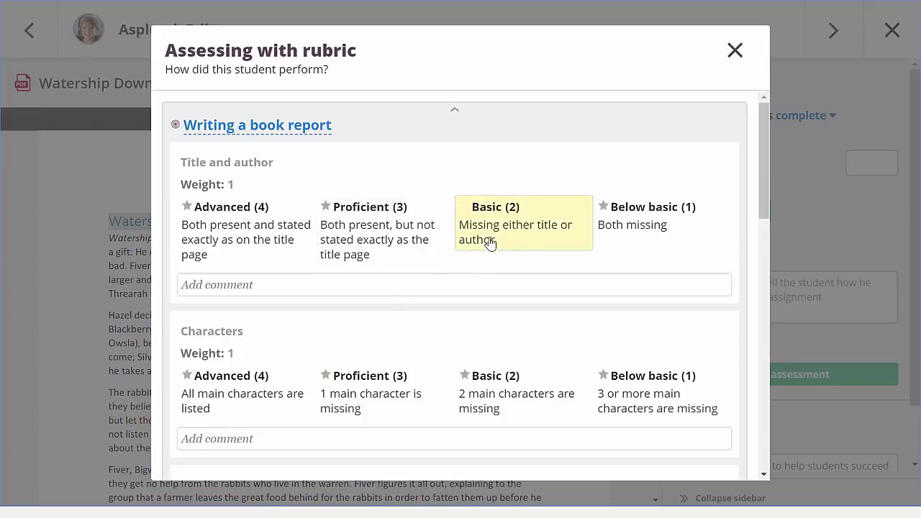
pyautogui.scroll(-1, 409, 343)
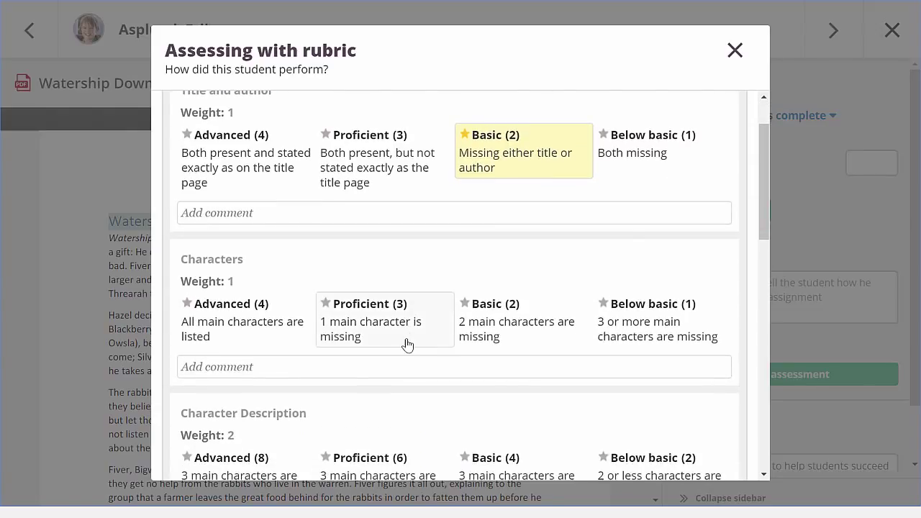
pyautogui.click(286, 334)
pyautogui.scroll(-2, 327, 317)
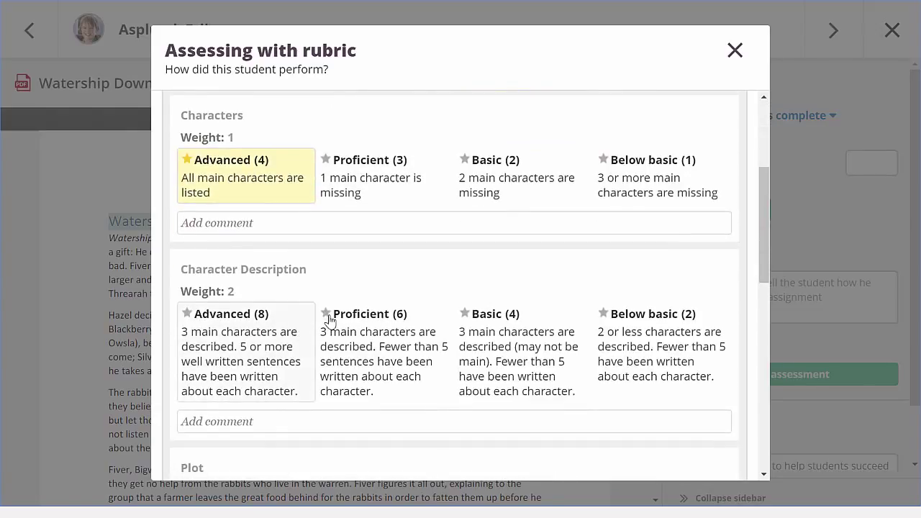
pyautogui.click(327, 319)
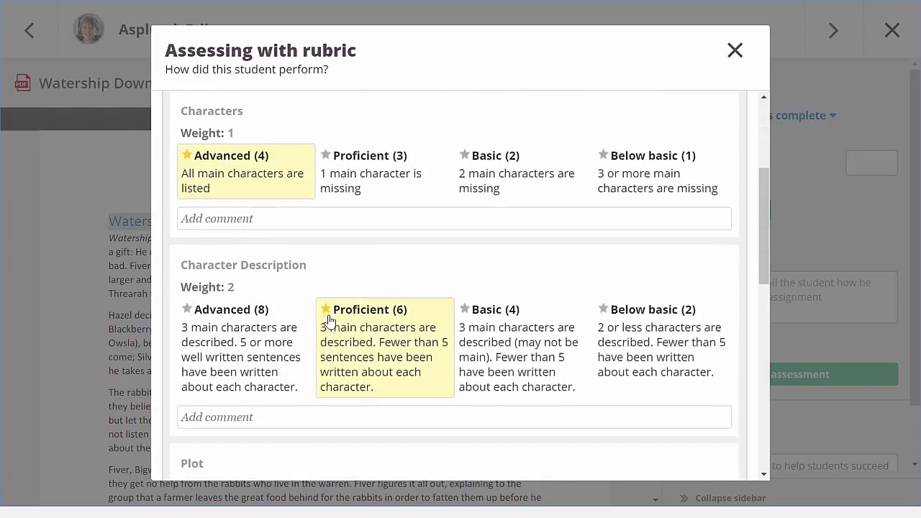
# Rate Plot Proficient, Opinion Advanced, Spelling Proficient for 29/36, then begin feedback.
pyautogui.scroll(-3, 330, 320)
pyautogui.click(331, 320)
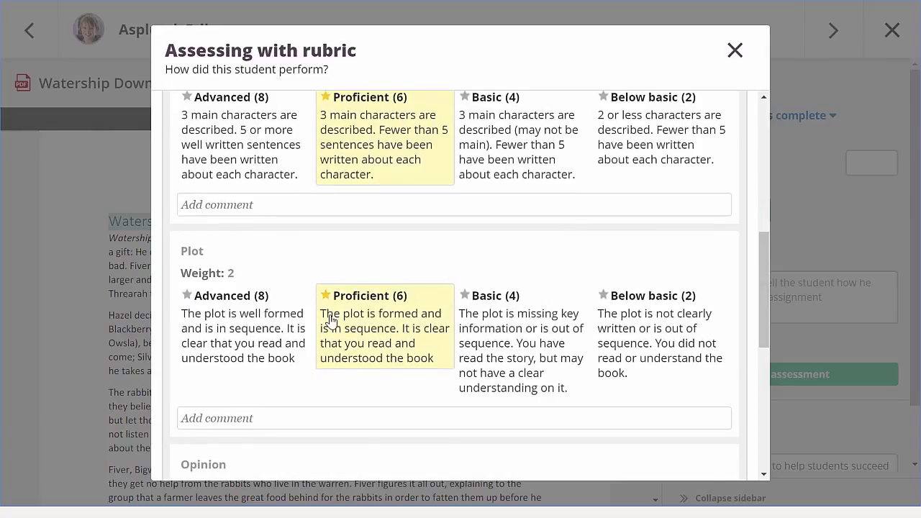
pyautogui.scroll(-3, 330, 319)
pyautogui.click(291, 324)
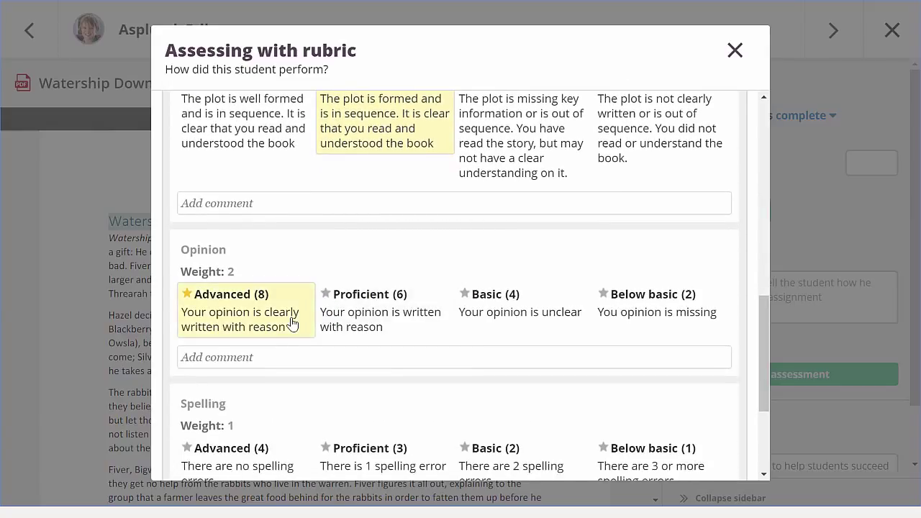
pyautogui.scroll(-2, 298, 323)
pyautogui.click(354, 321)
pyautogui.scroll(-1, 354, 321)
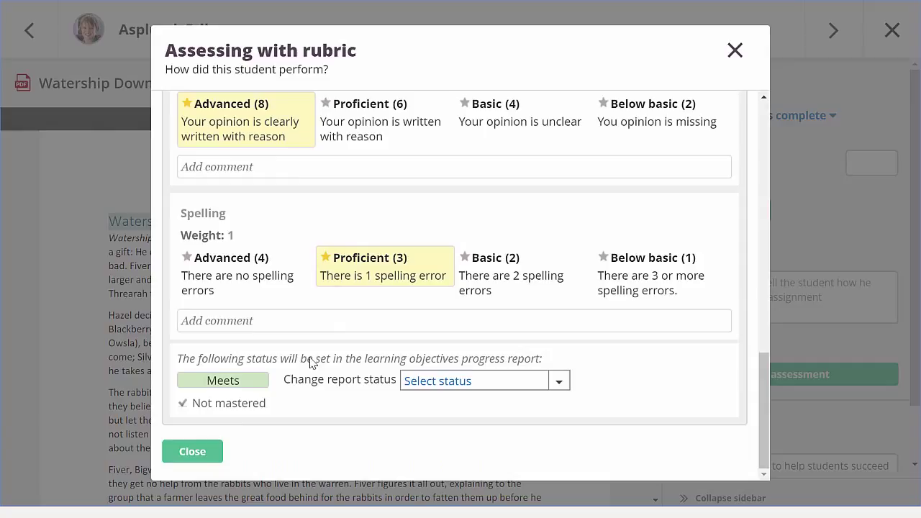
pyautogui.click(190, 451)
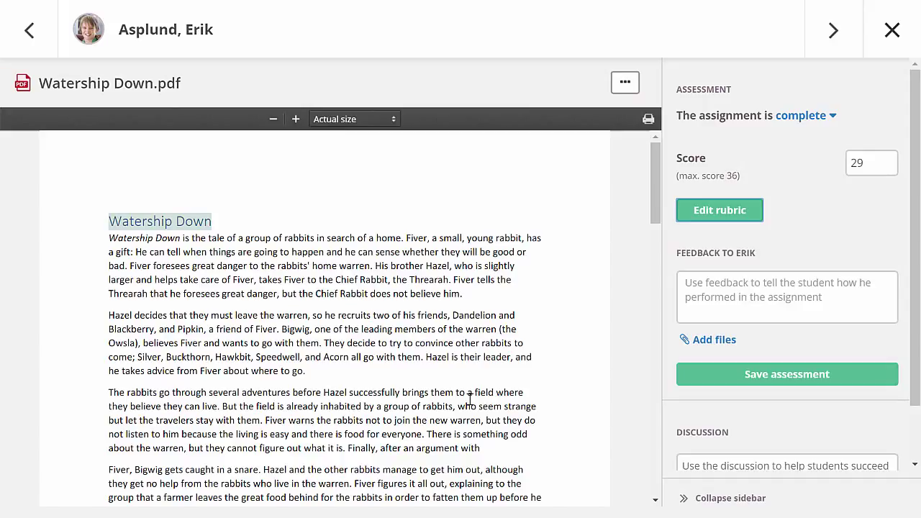
pyautogui.click(769, 289)
# Write a short 'Well done' feedback addressed to the student, leaving file attachments unused.
pyautogui.write('W')
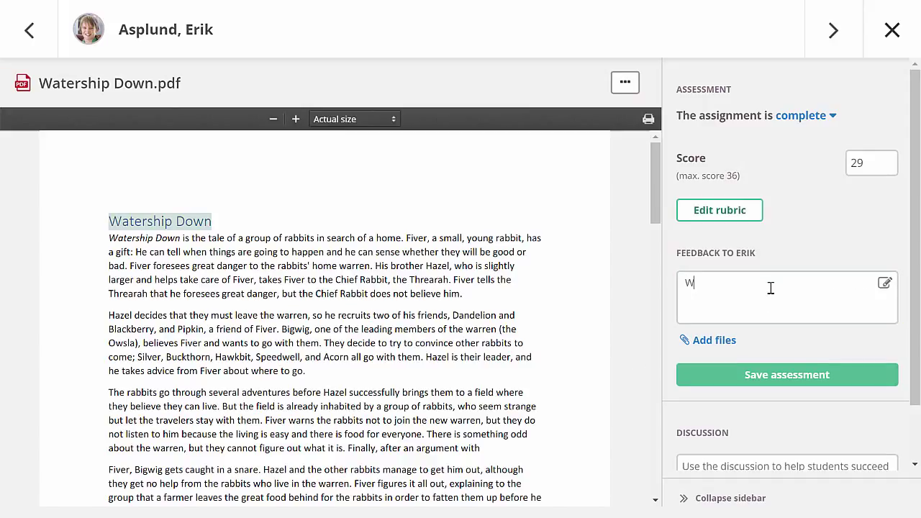
pyautogui.write('ell done Erik!')
pyautogui.click(723, 341)
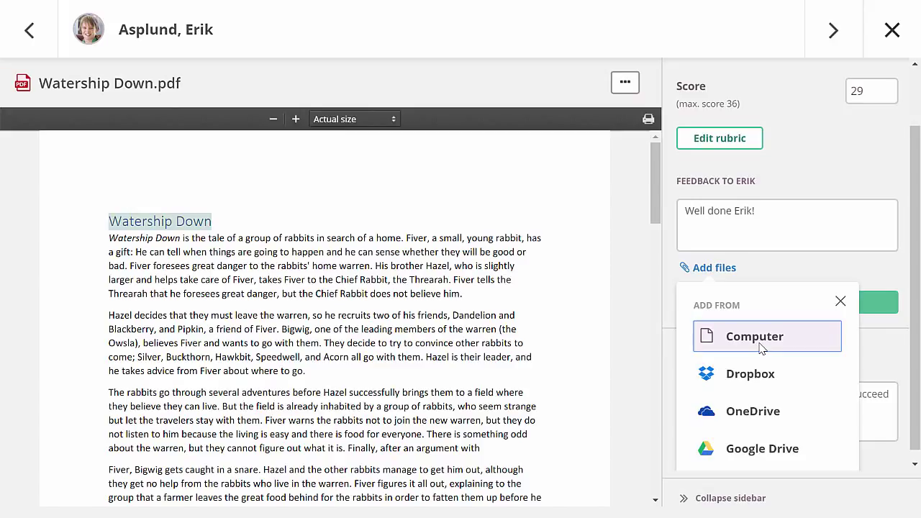
pyautogui.click(761, 348)
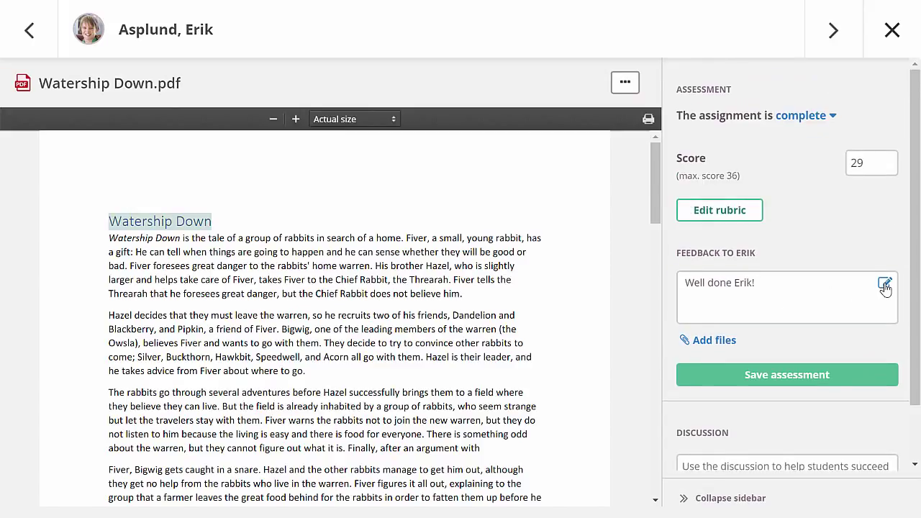
# Add a smiling-face smiley to the feedback, save, then save the assessment and advance to The Great Gatsby.docx.
pyautogui.click(885, 286)
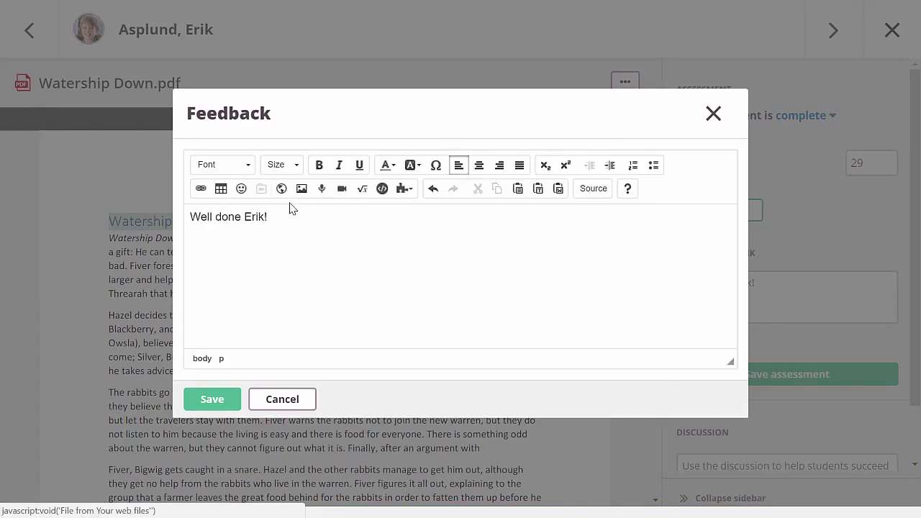
pyautogui.click(241, 190)
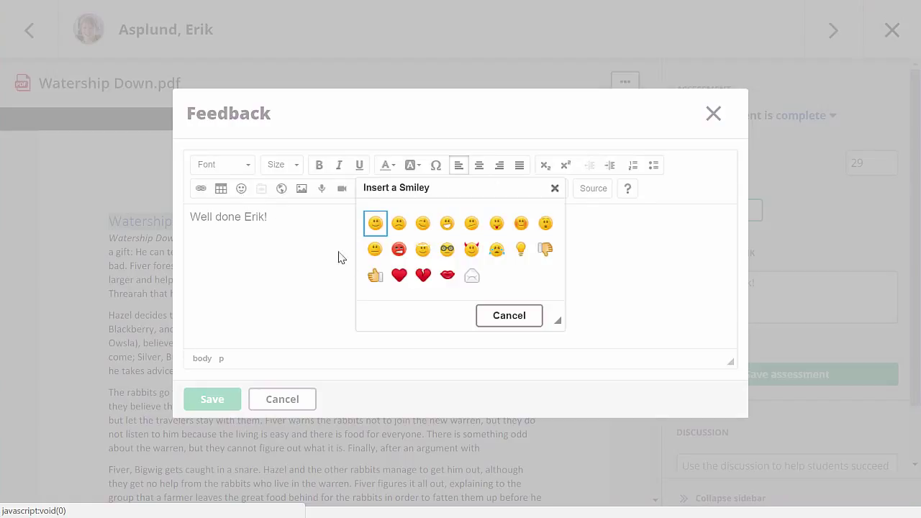
pyautogui.click(375, 223)
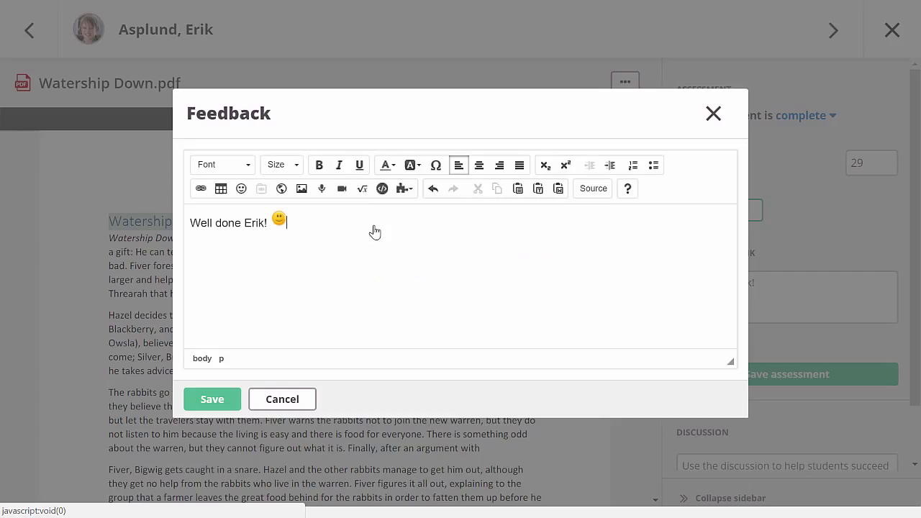
pyautogui.click(233, 399)
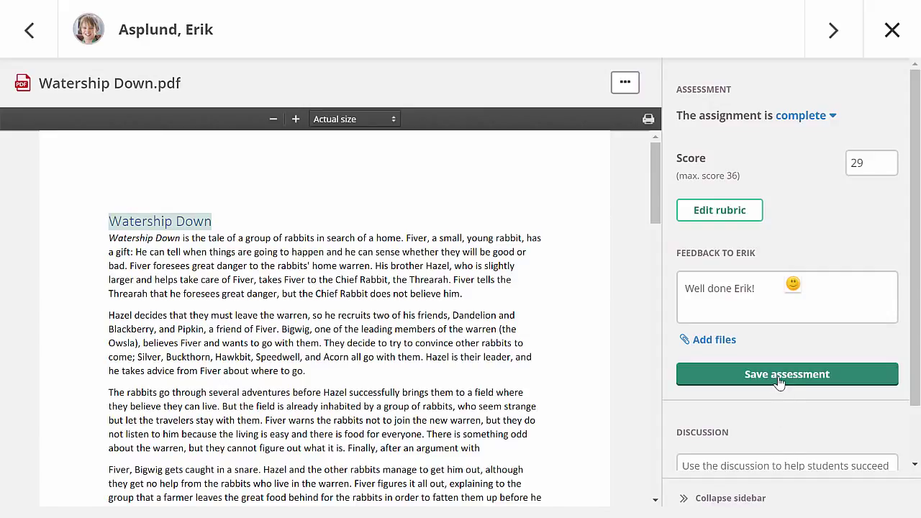
pyautogui.click(834, 32)
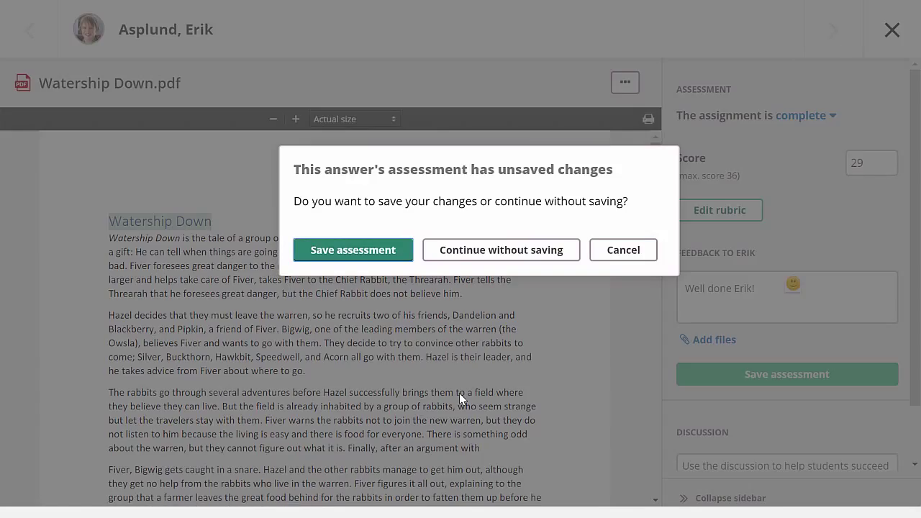
pyautogui.click(366, 259)
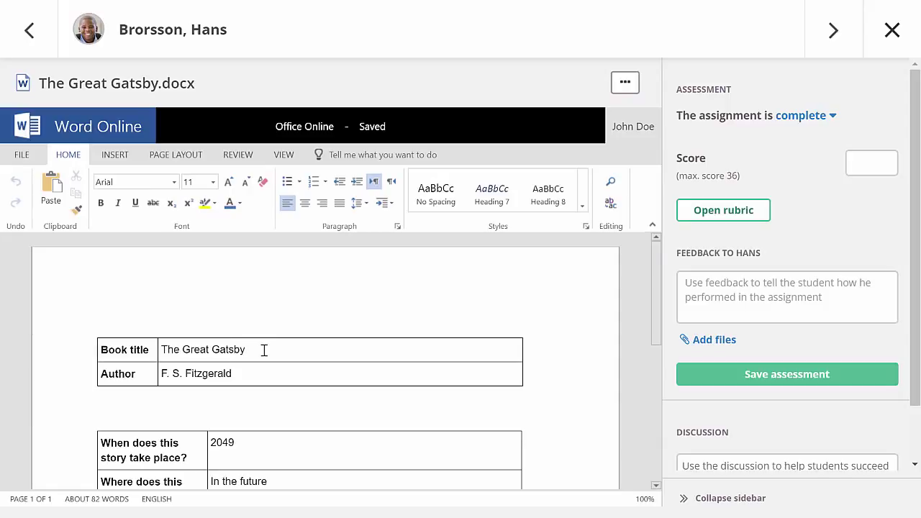
# Post the comment 'what' on the 2049 answer, then check the file's Download and last-version options.
pyautogui.click(271, 436)
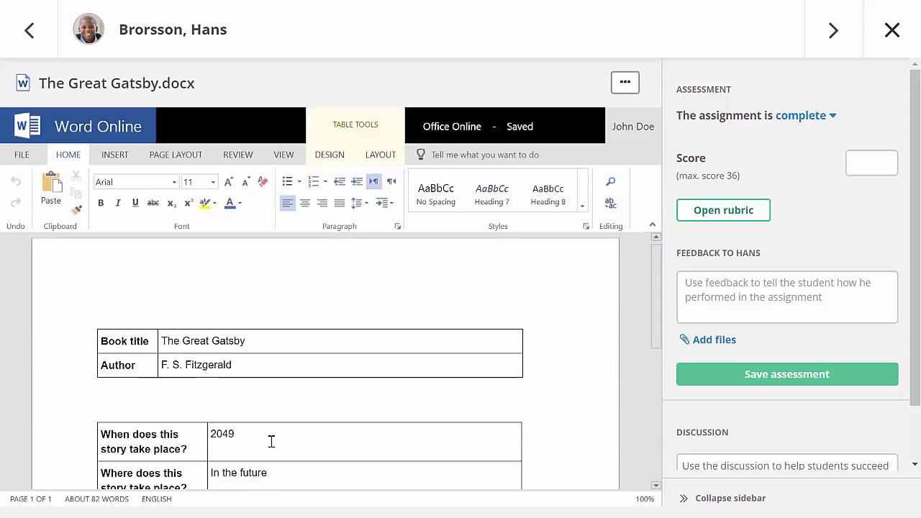
pyautogui.moveTo(267, 431); pyautogui.dragTo(210, 431)
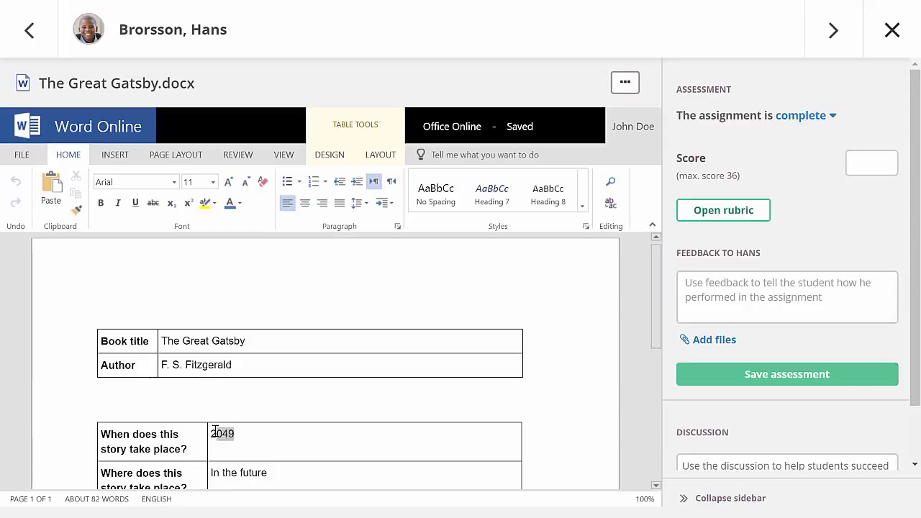
pyautogui.click(239, 155)
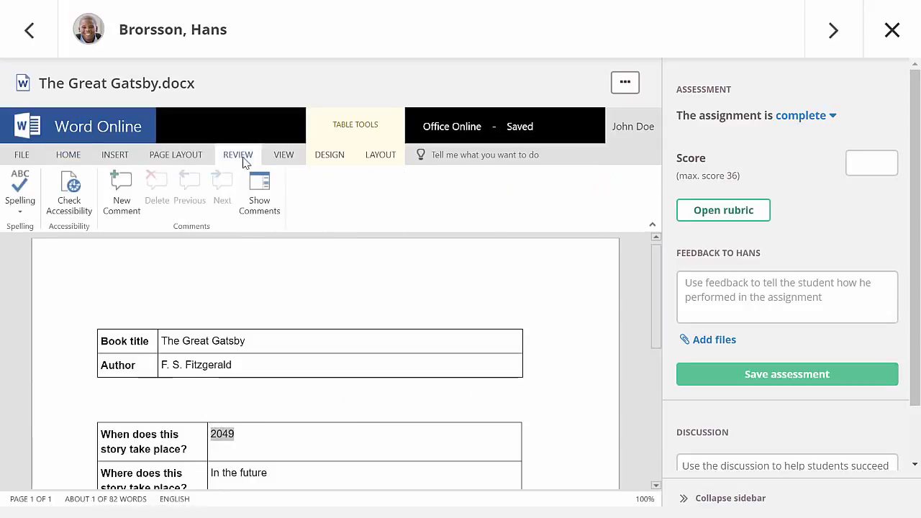
pyautogui.click(131, 202)
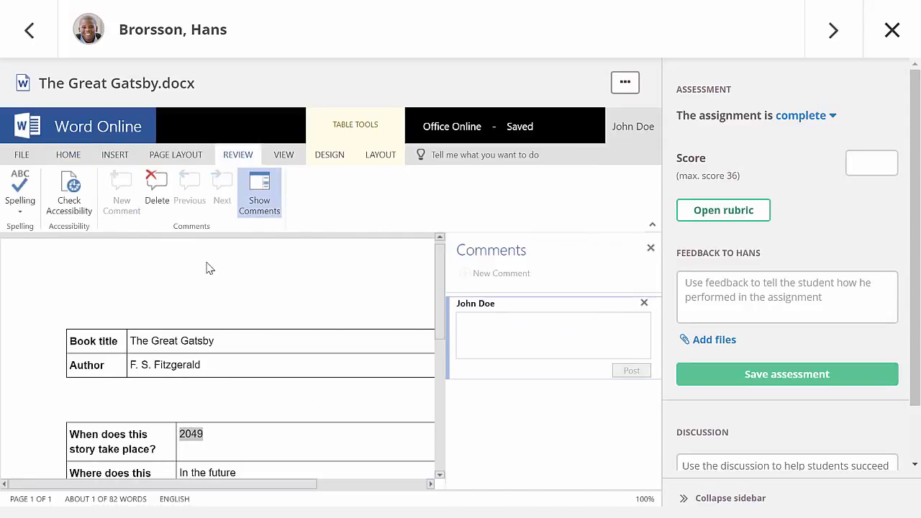
pyautogui.write('what?')
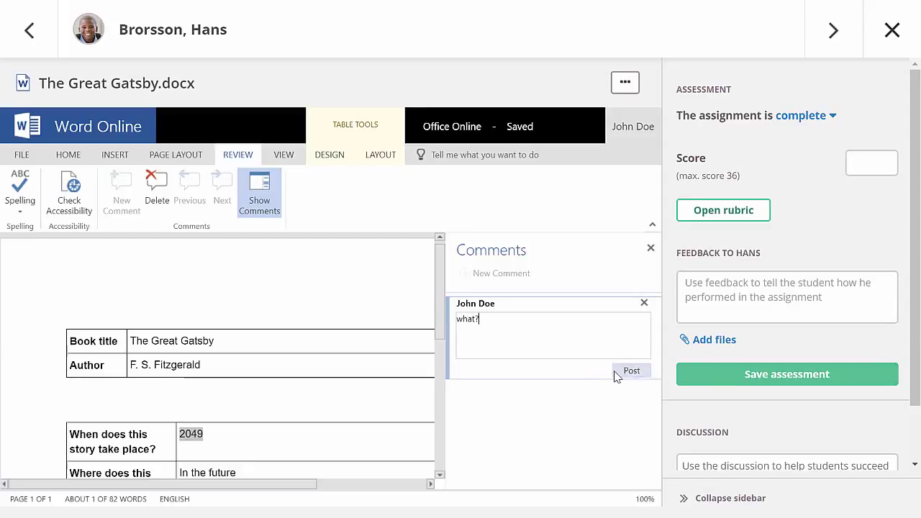
pyautogui.click(615, 373)
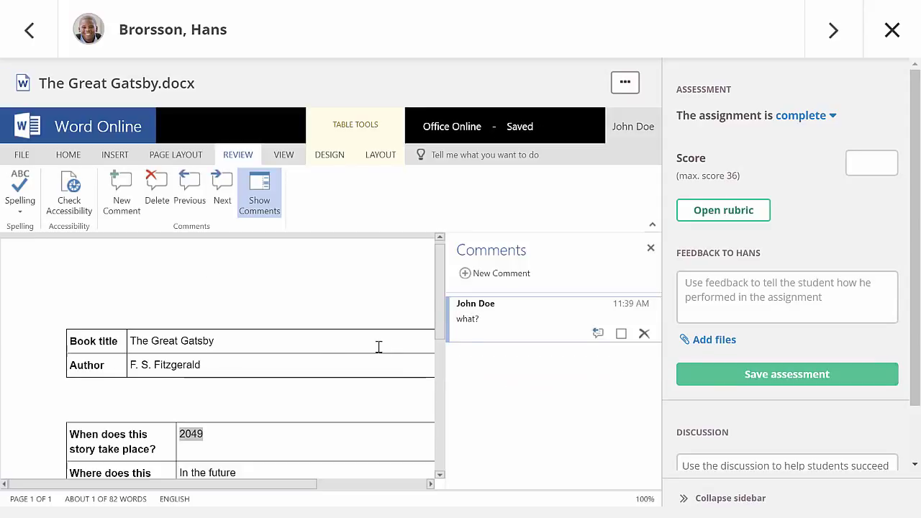
pyautogui.click(650, 248)
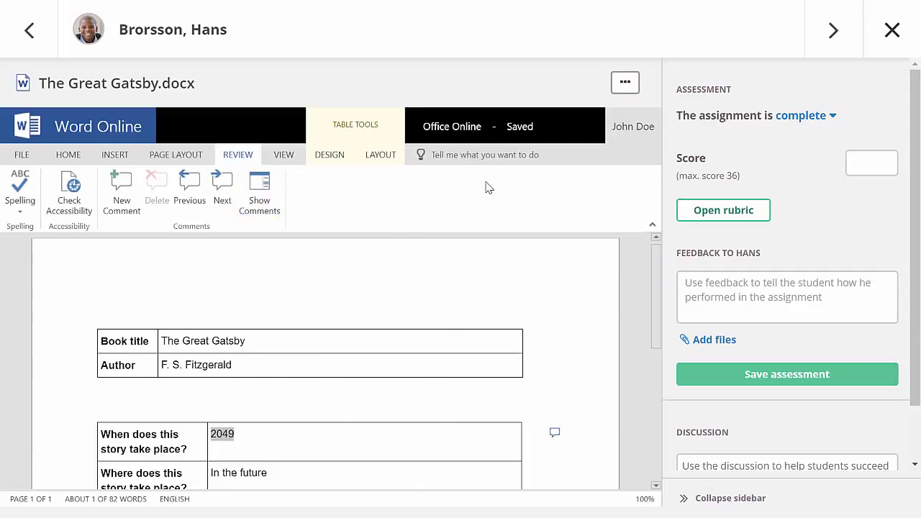
pyautogui.click(626, 82)
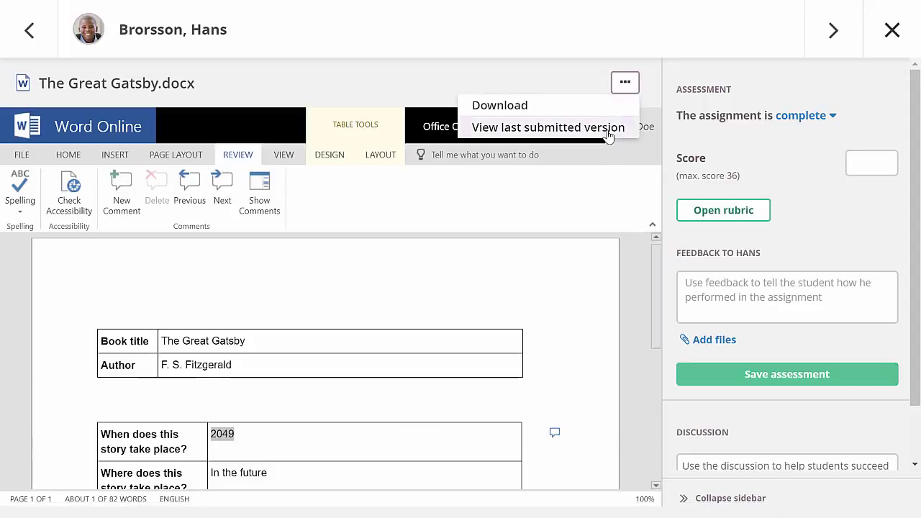
# Close the file options and advance past two students to the submitted Jaws book report.
pyautogui.click(407, 90)
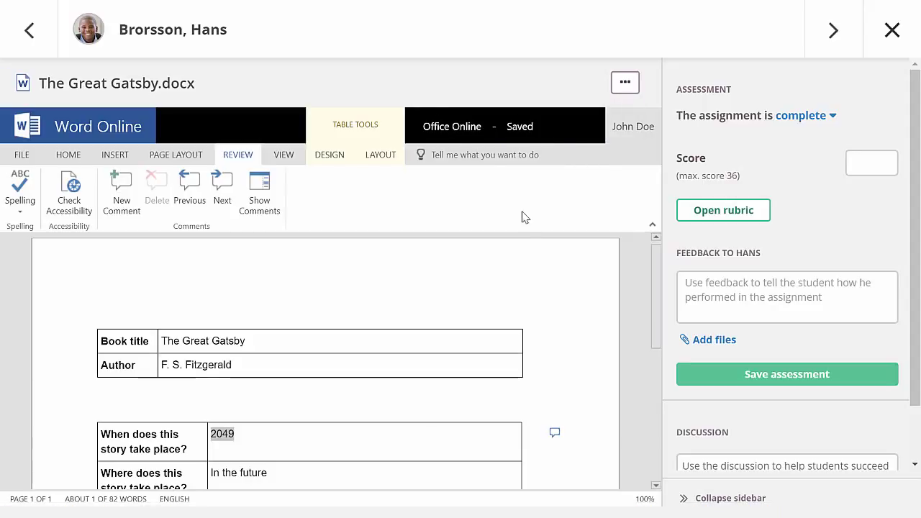
pyautogui.moveTo(917, 320); pyautogui.dragTo(887, 405)
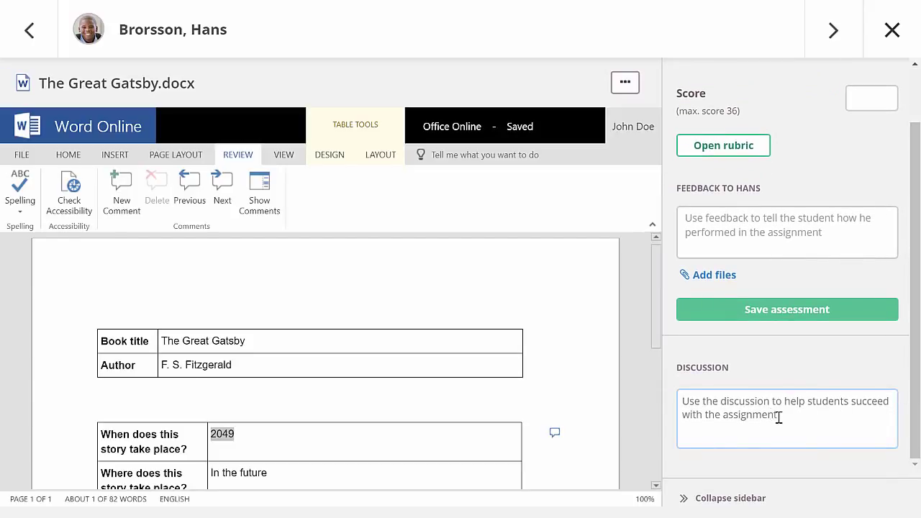
pyautogui.click(835, 24)
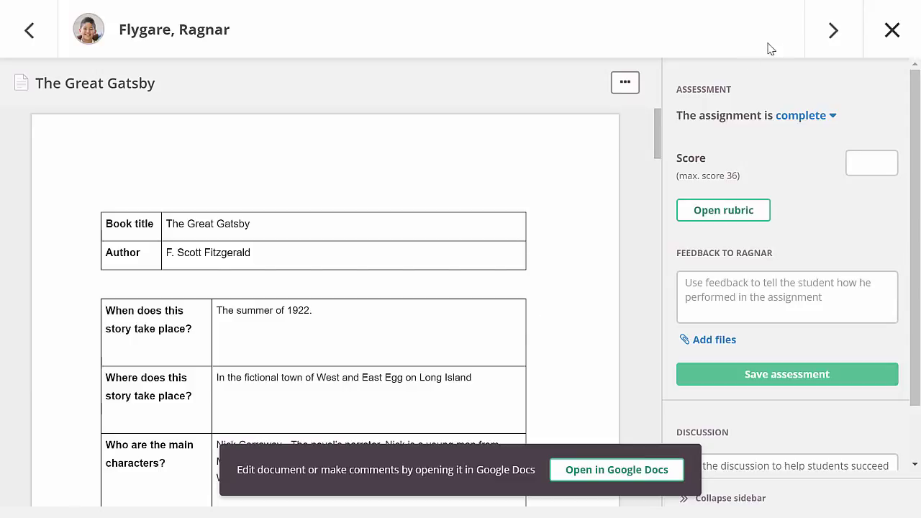
pyautogui.click(831, 32)
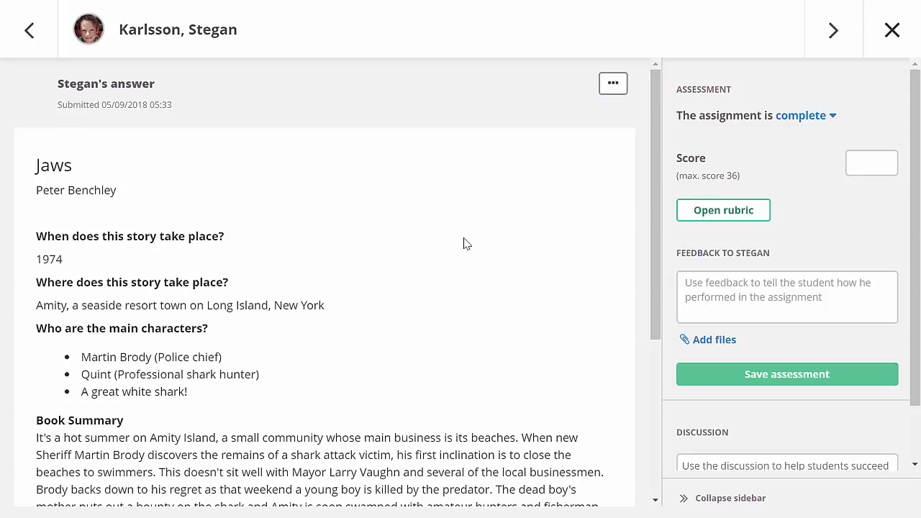
# View the next student's attached The color purple.docx, then advance to the Animal Farm video answer.
pyautogui.click(831, 40)
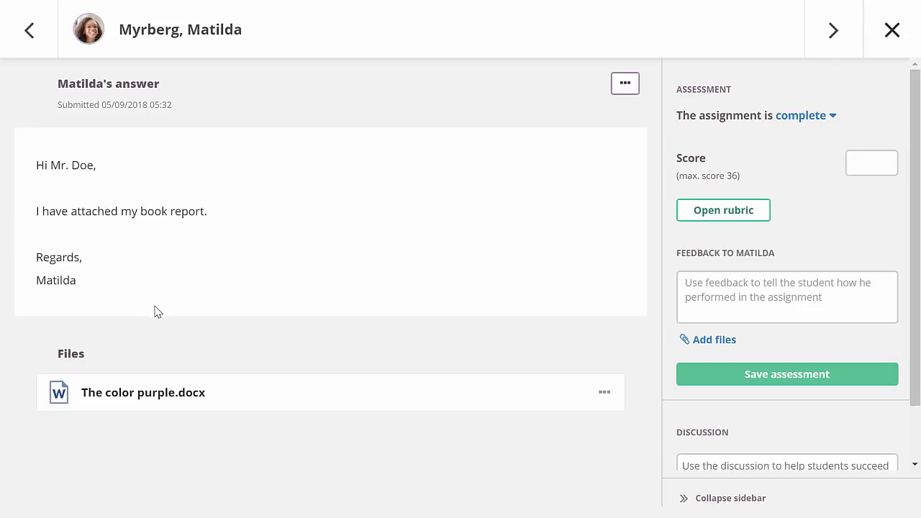
pyautogui.click(151, 403)
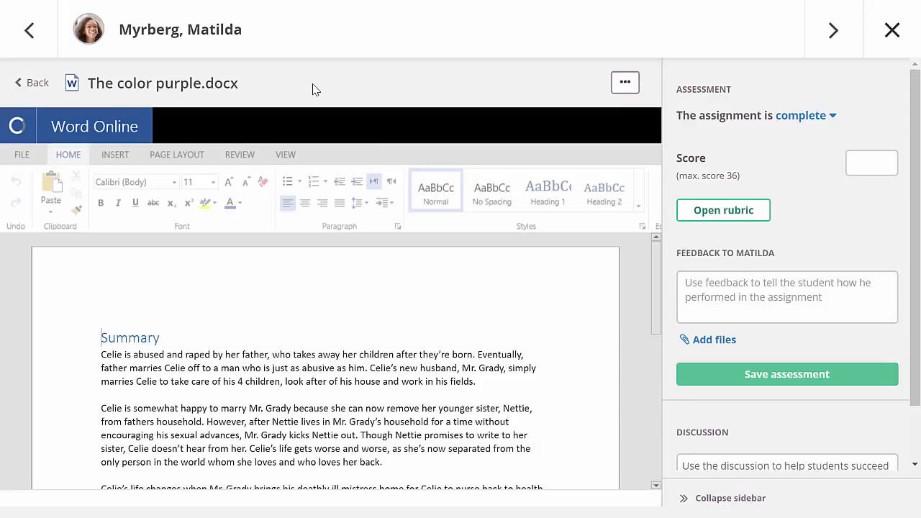
pyautogui.click(21, 85)
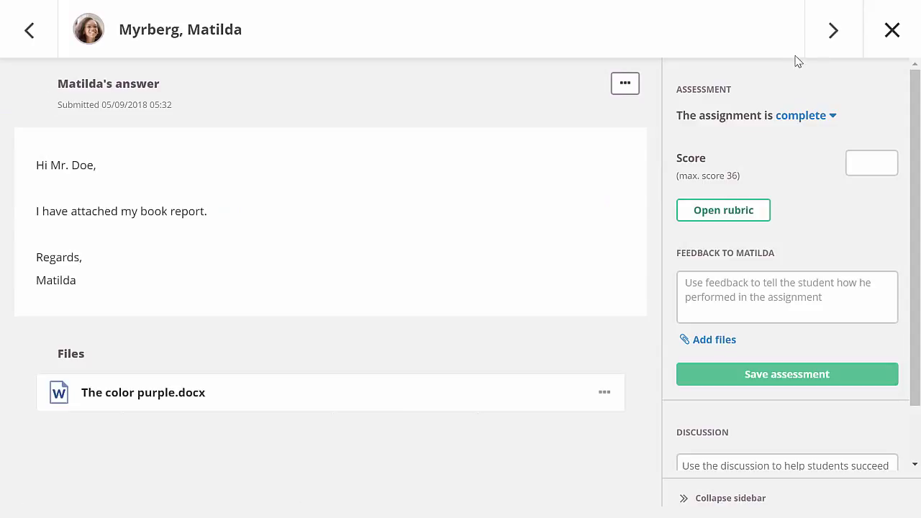
pyautogui.click(834, 33)
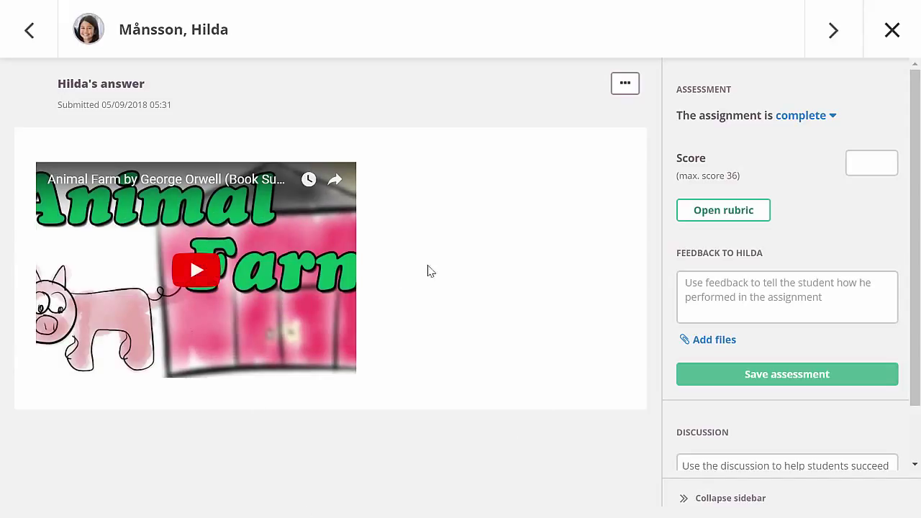
# Play and pause the Animal Farm video, then advance to the draft Pride and Prejudice answer.
pyautogui.click(232, 293)
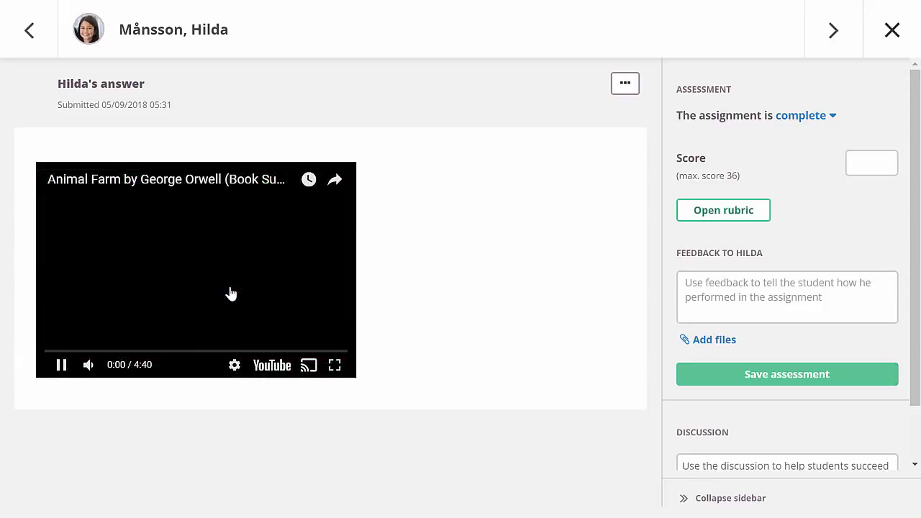
pyautogui.click(61, 365)
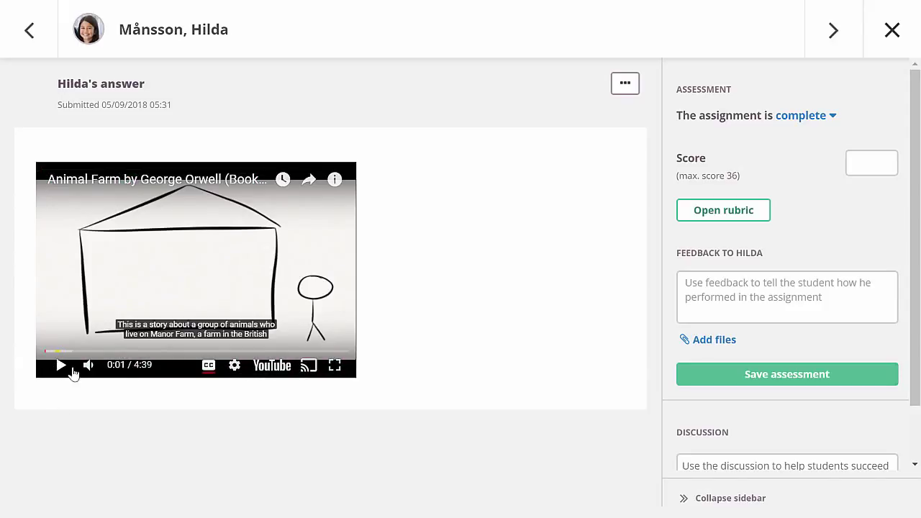
pyautogui.click(831, 34)
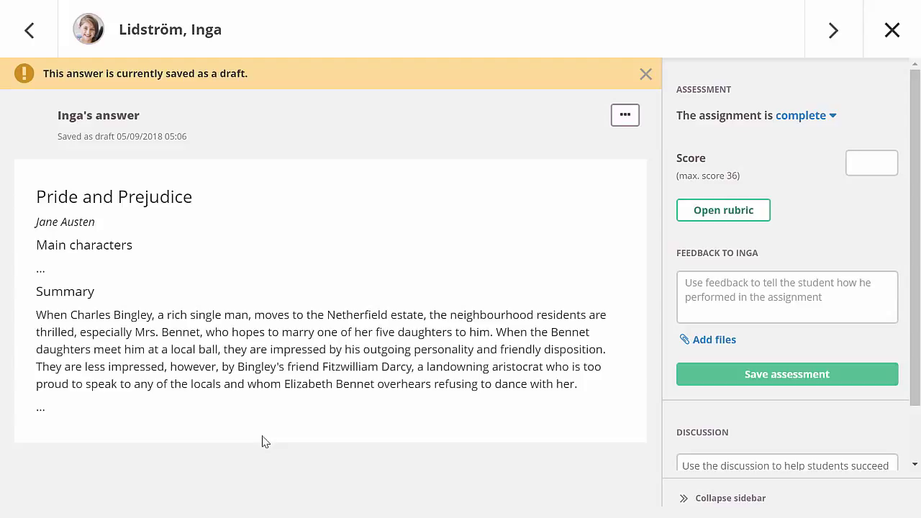
# Add the encouraging help-offer discussion comment on the Pride and Prejudice draft, then advance to the student with no submission.
pyautogui.scroll(-1, 838, 394)
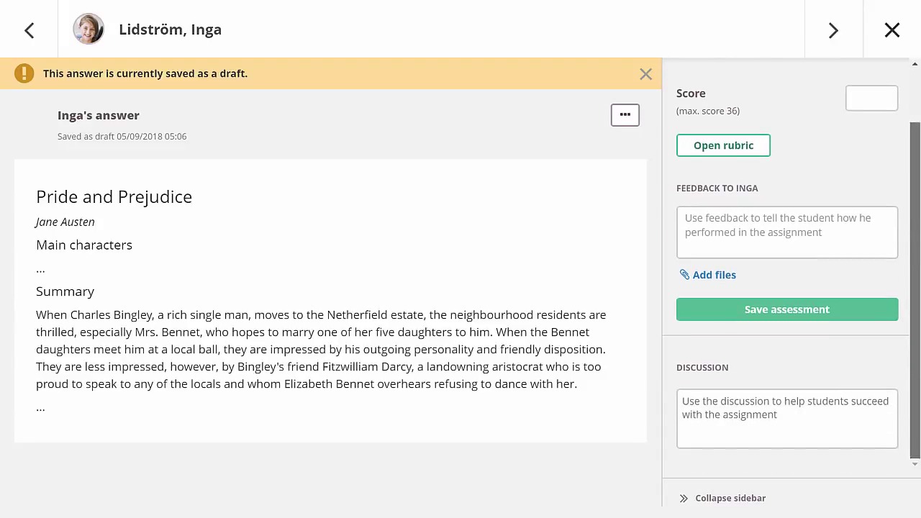
pyautogui.click(761, 431)
pyautogui.write('Goo')
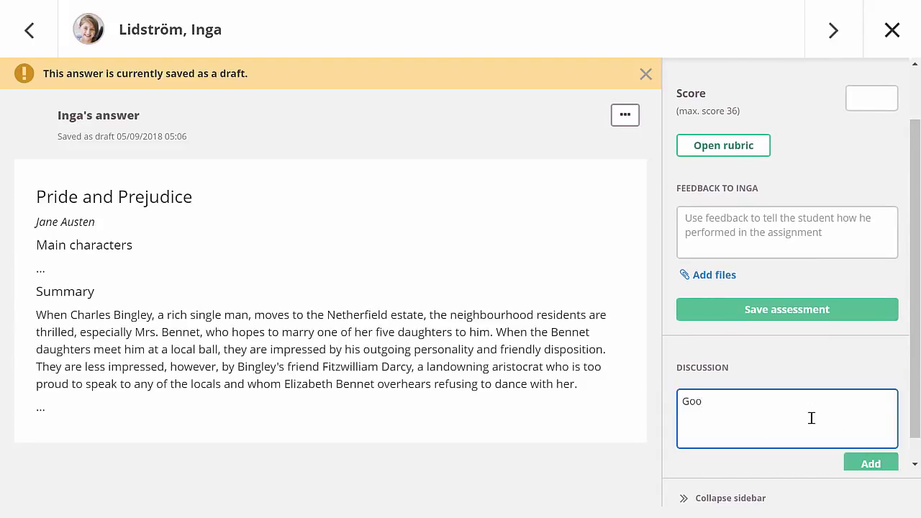
pyautogui.write('d to see you have started. Let me know if you need help.')
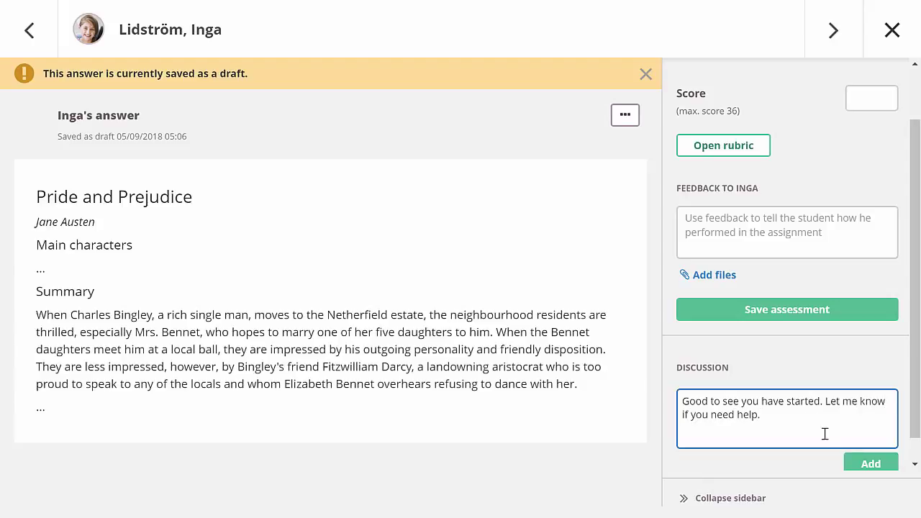
pyautogui.click(869, 464)
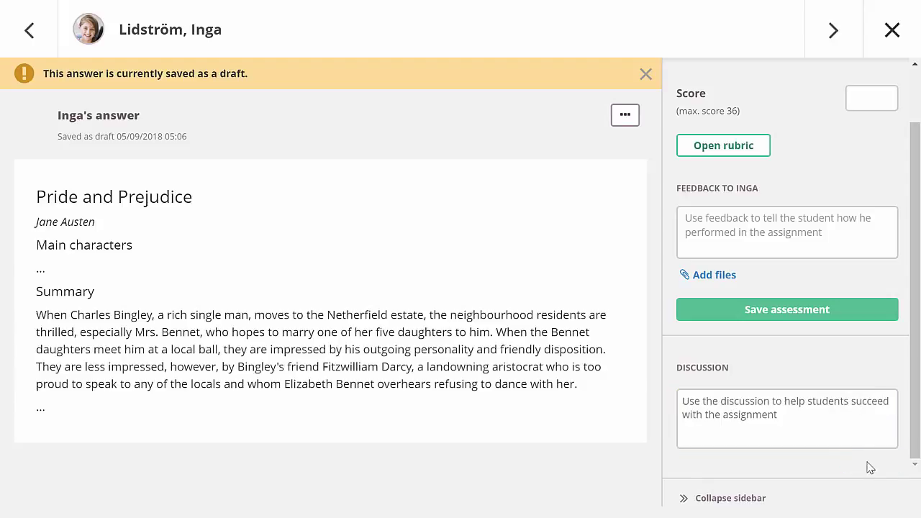
pyautogui.scroll(-2, 832, 392)
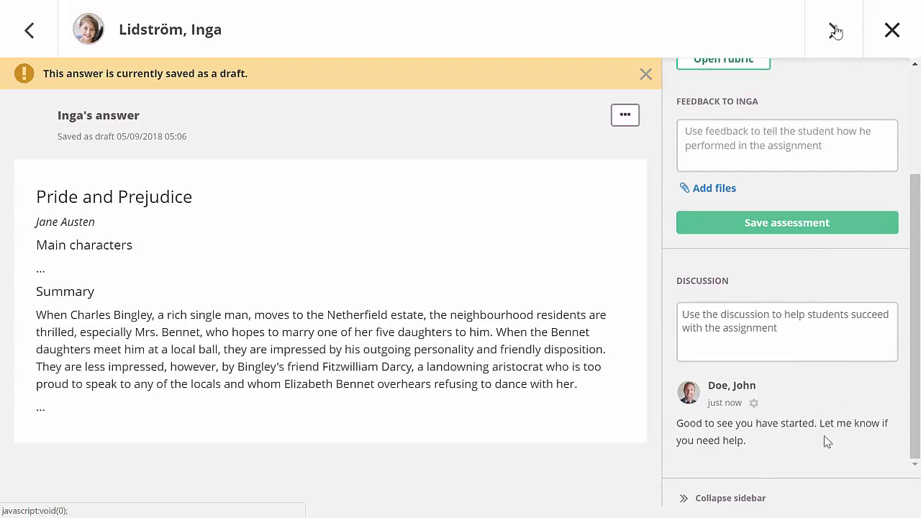
pyautogui.click(835, 30)
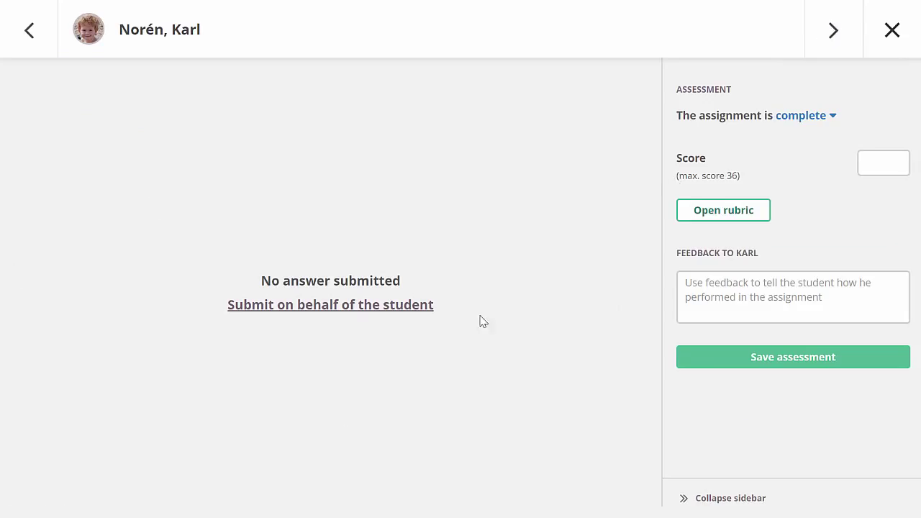
# Cancel submitting on the student's behalf, message them 'Don't forget to submit your answer', and close the grader.
pyautogui.click(348, 305)
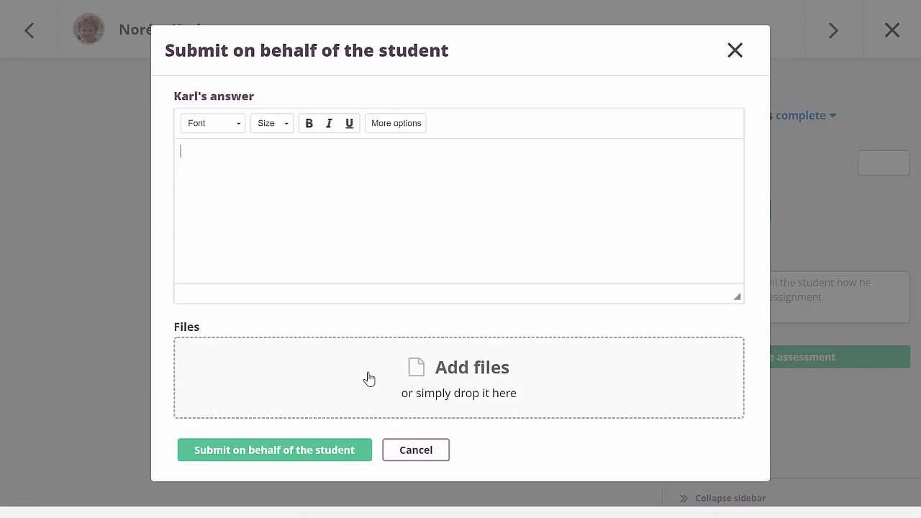
pyautogui.click(441, 458)
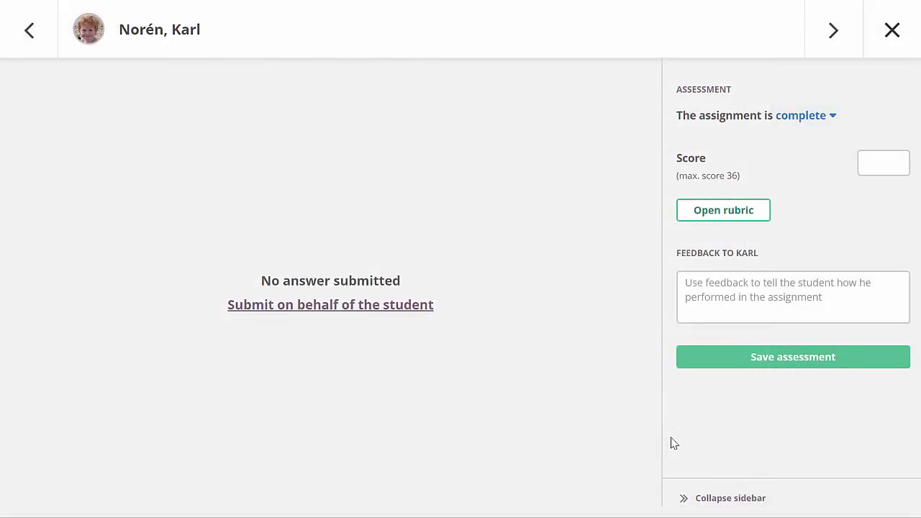
pyautogui.click(157, 35)
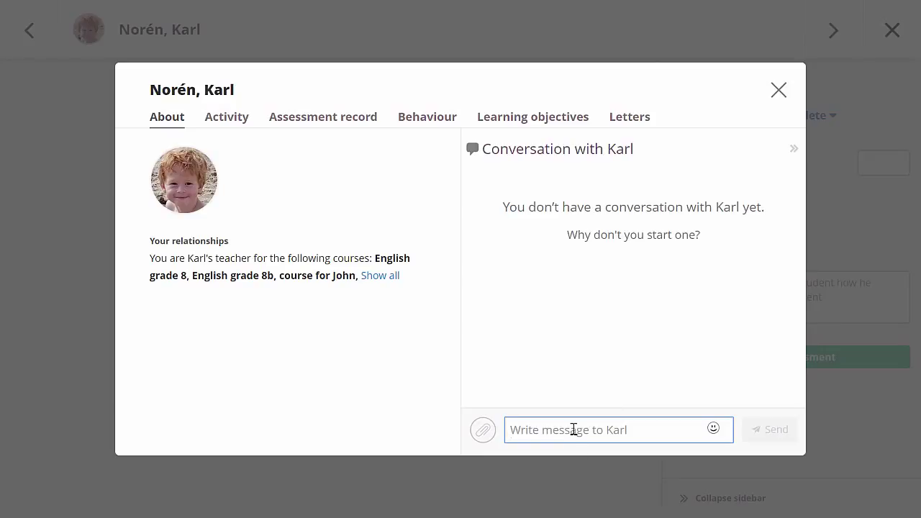
pyautogui.write("Don't forget to submit your answer")
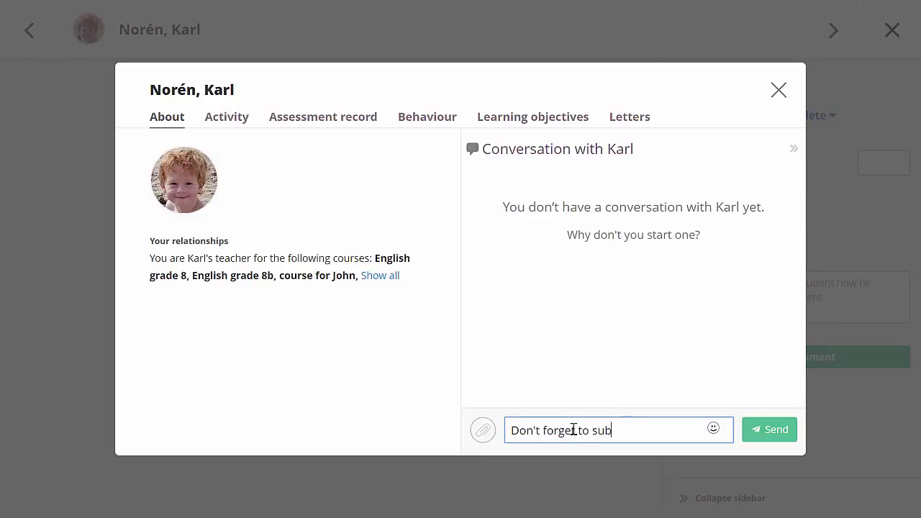
pyautogui.click(782, 431)
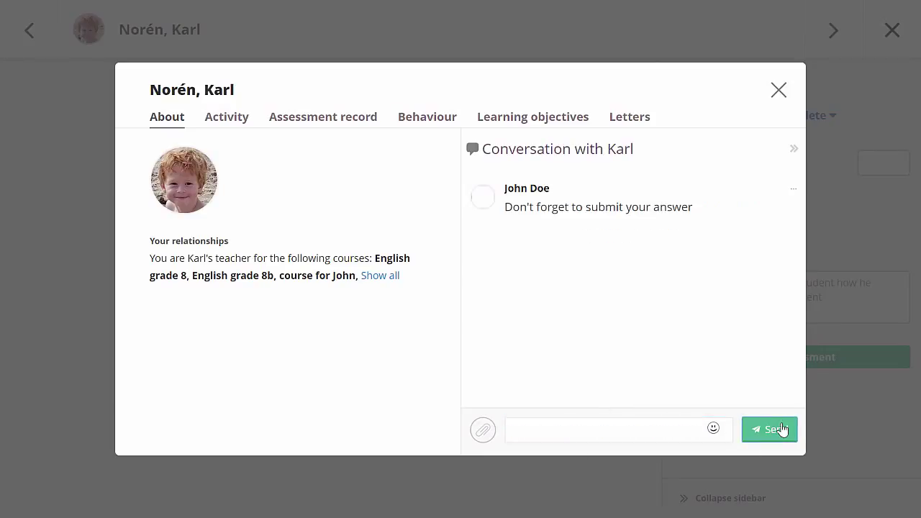
pyautogui.click(780, 95)
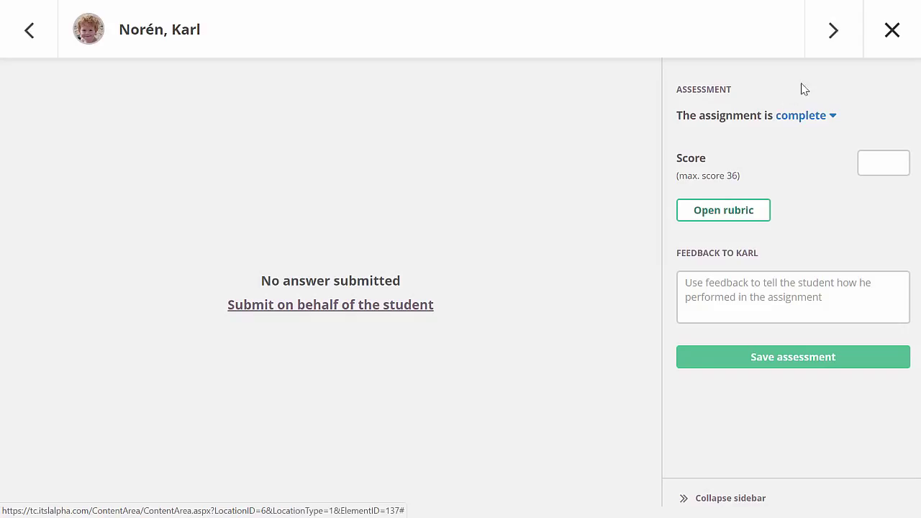
pyautogui.click(895, 38)
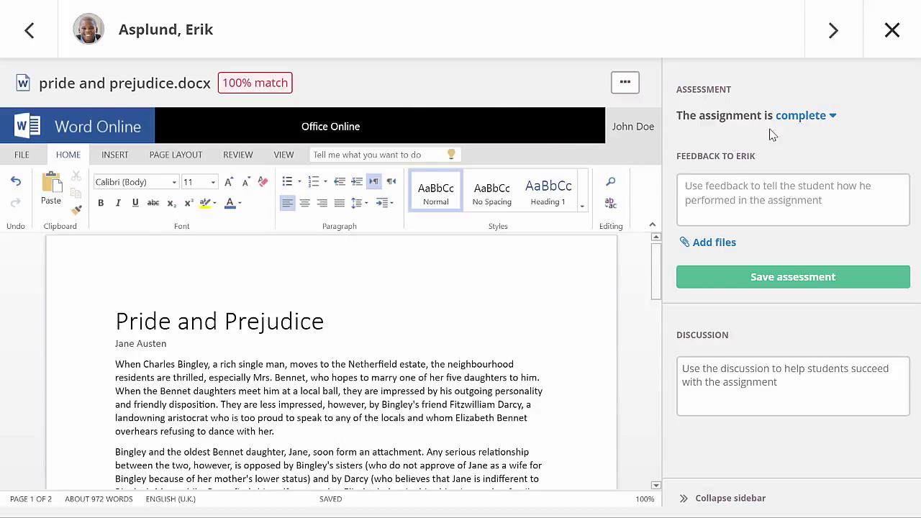
# Check the status options for pride and prejudice.docx, leaving it marked complete.
pyautogui.click(795, 125)
pyautogui.click(791, 124)
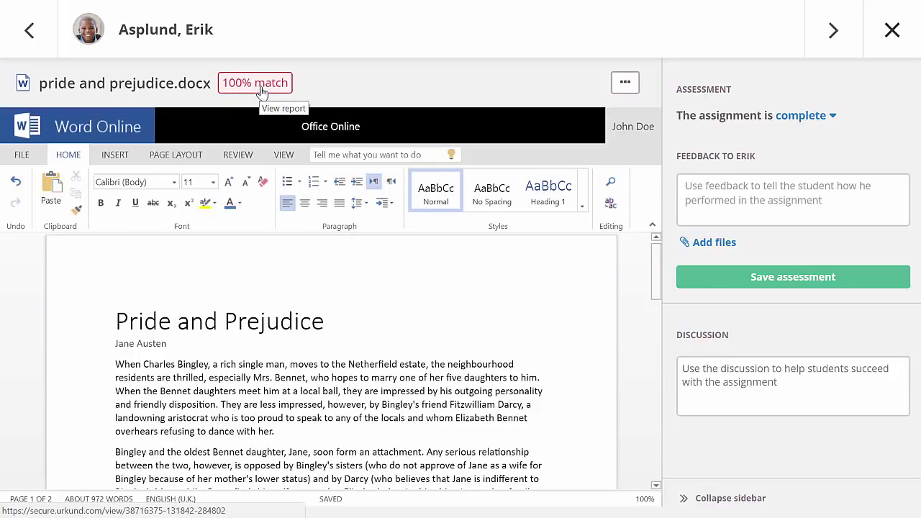
# Open the Urkund plagiarism report from the file's '...' menu and narrow its window.
pyautogui.click(624, 84)
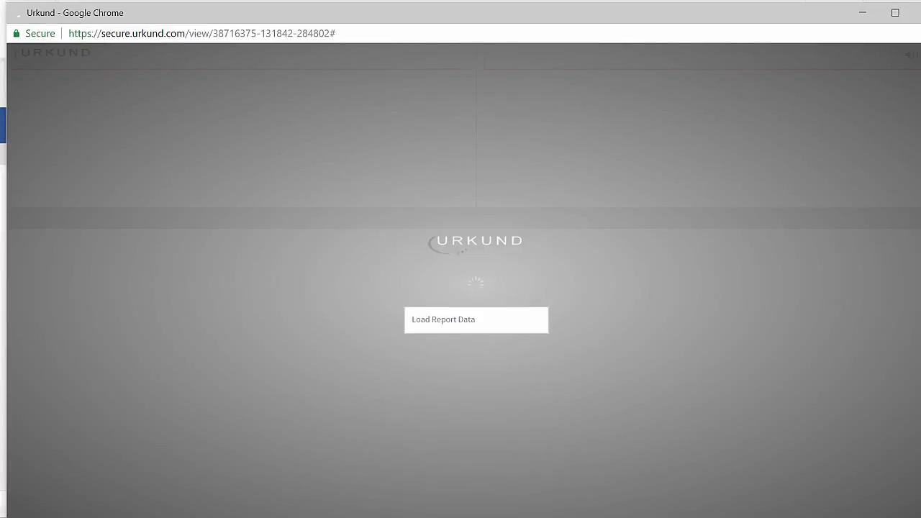
pyautogui.moveTo(912, 127); pyautogui.dragTo(862, 128)
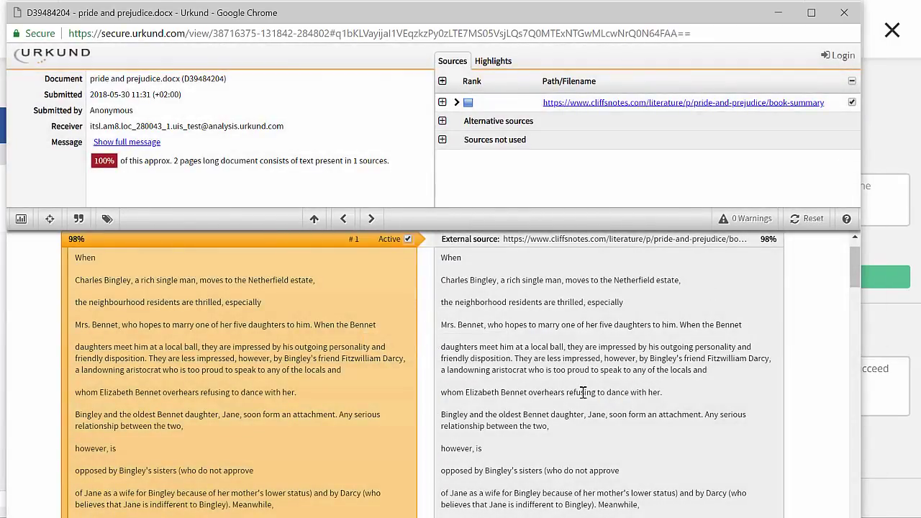